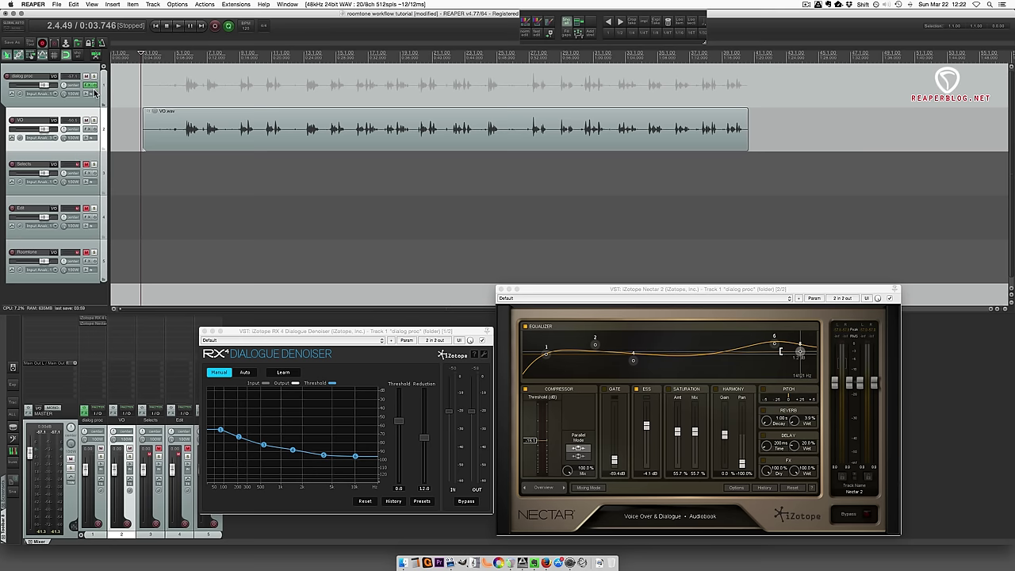
Step: Bring the Dialogue Denoiser and Nectar 2 windows forward in turn to examine the dialog proc track's processing
left_click_drag(292, 334, 296, 331)
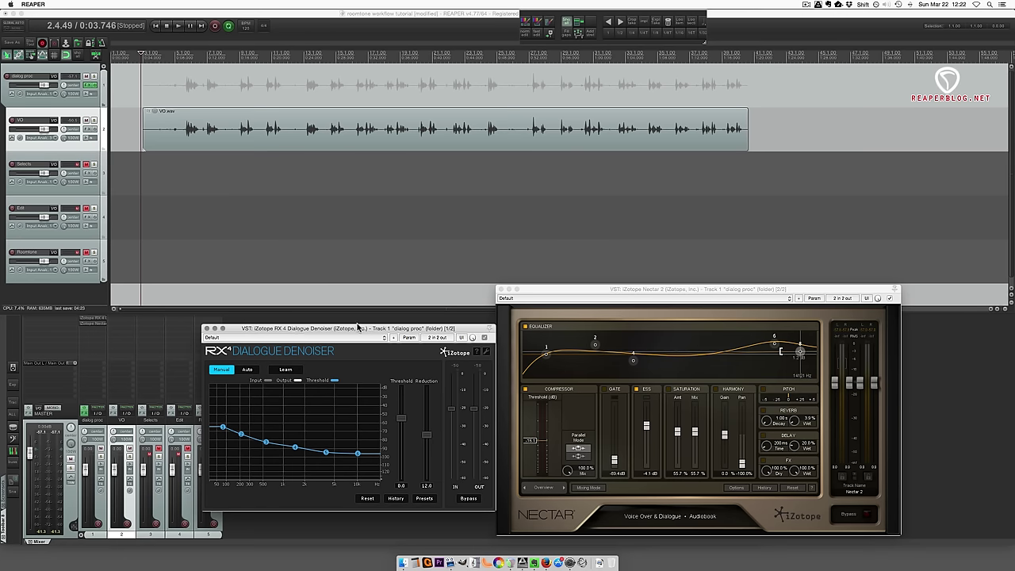
left_click_drag(568, 293, 565, 294)
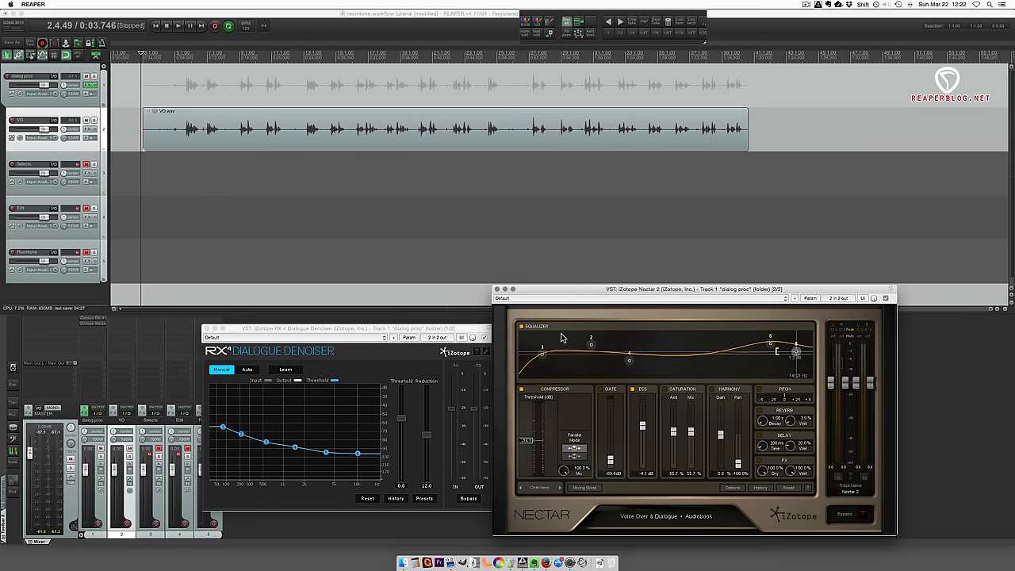
Step: Play the VO recording from just before its first phrase at about 0:09
left_click(193, 219)
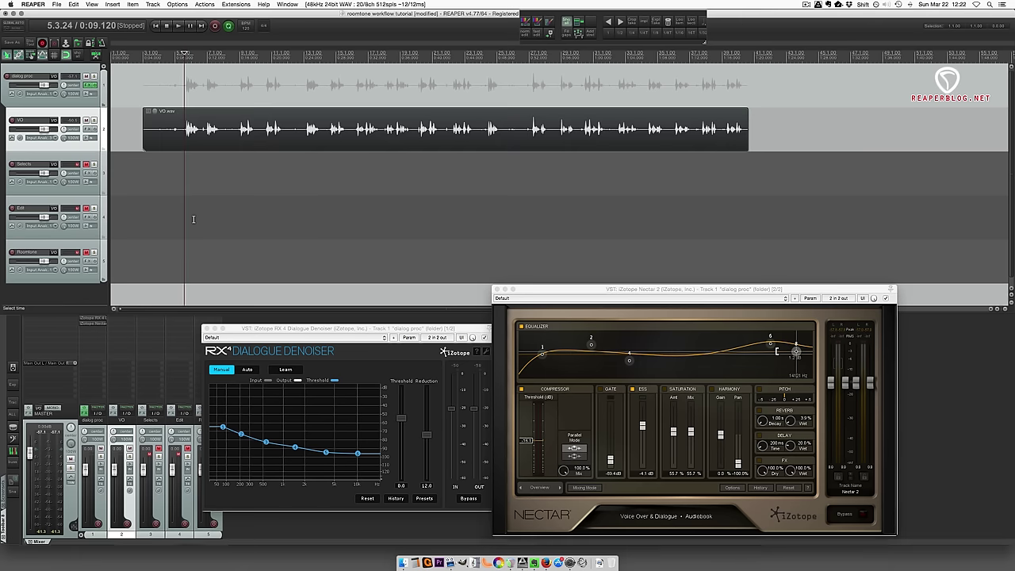
scroll(199, 220, "up", 2)
scroll(276, 223, "right", 3)
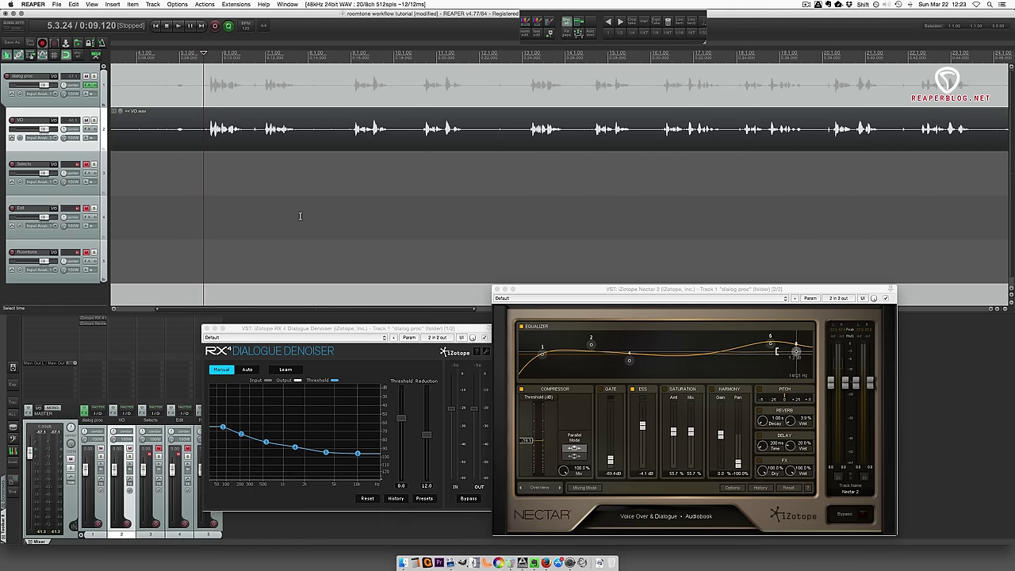
left_click(201, 142)
scroll(246, 178, "up", 3)
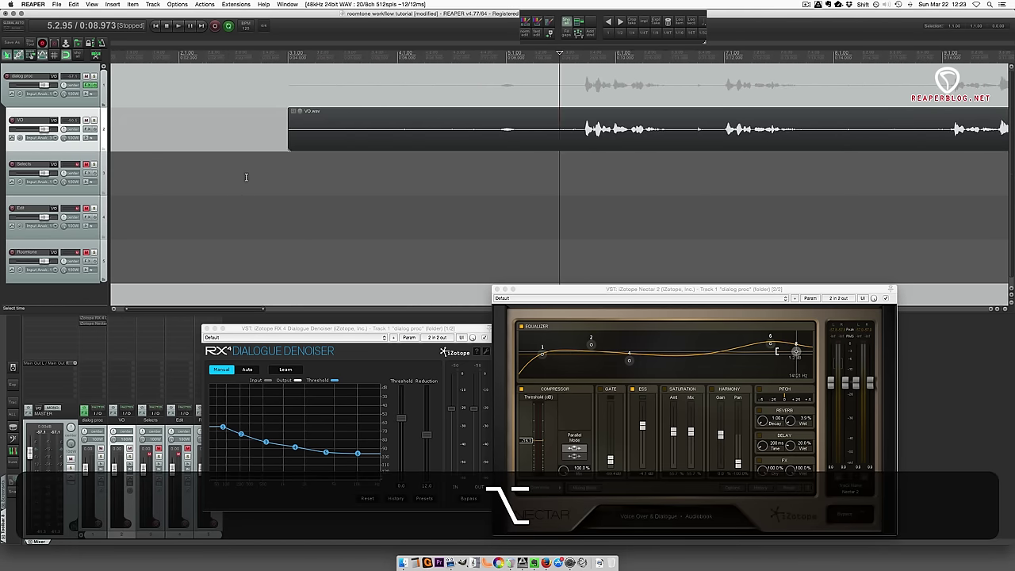
key("space")
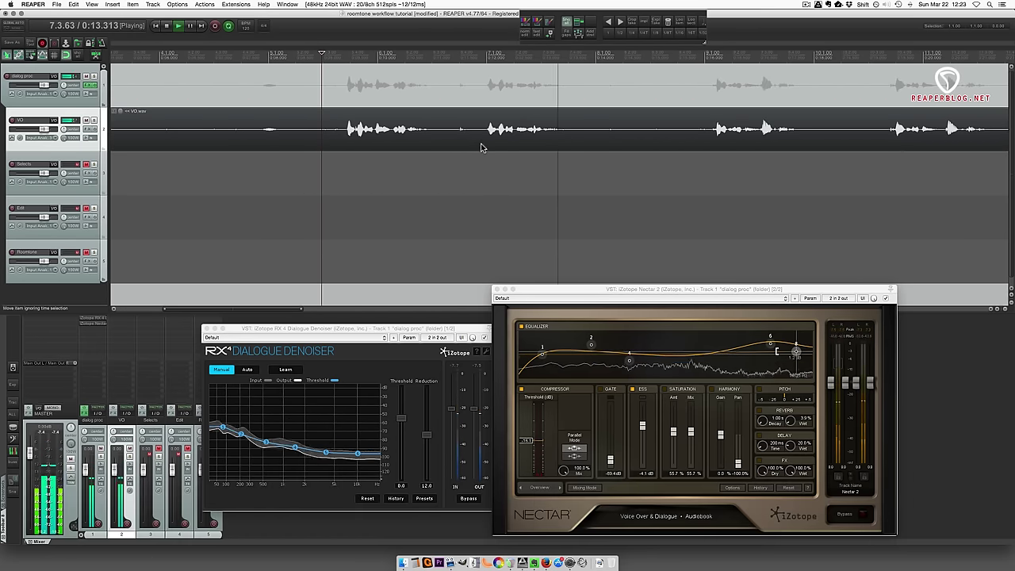
Step: Copy the second spoken phrase of the VO recording, at about 0:12, straight down onto the Selects track
key("space")
left_click_drag(480, 142, 542, 155)
scroll(542, 153, "right", 3)
scroll(543, 156, "right", 3)
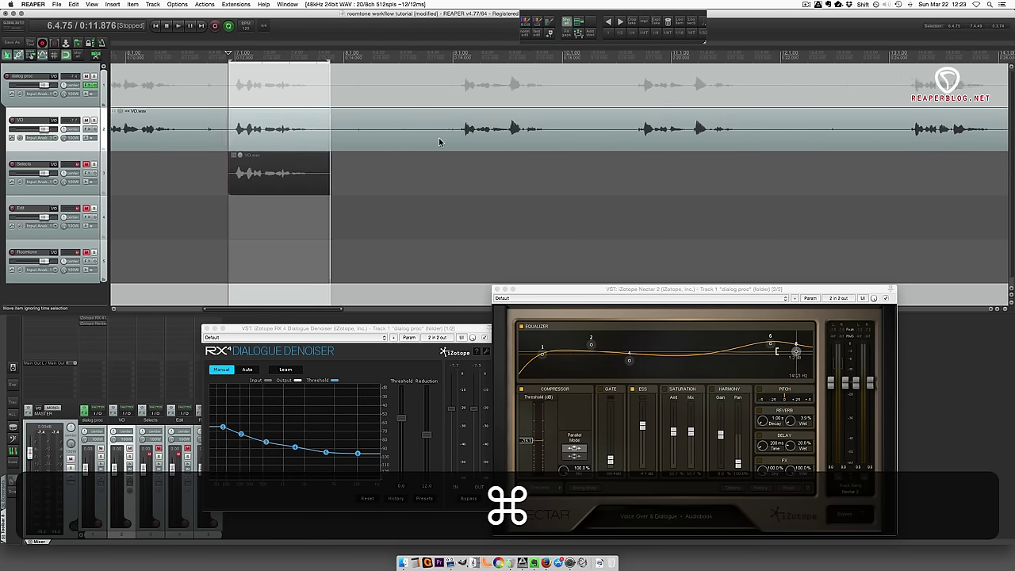
Step: Audition the VO phrases at about 0:16 and 0:19, and copy the 0:16 phrase onto the Selects track
left_click(413, 141)
key("space")
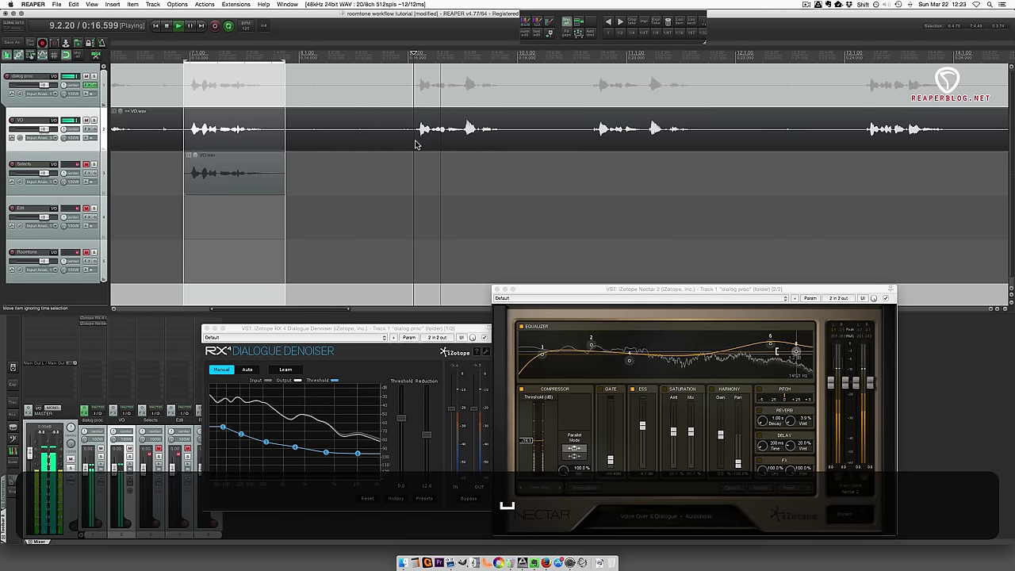
left_click(590, 143)
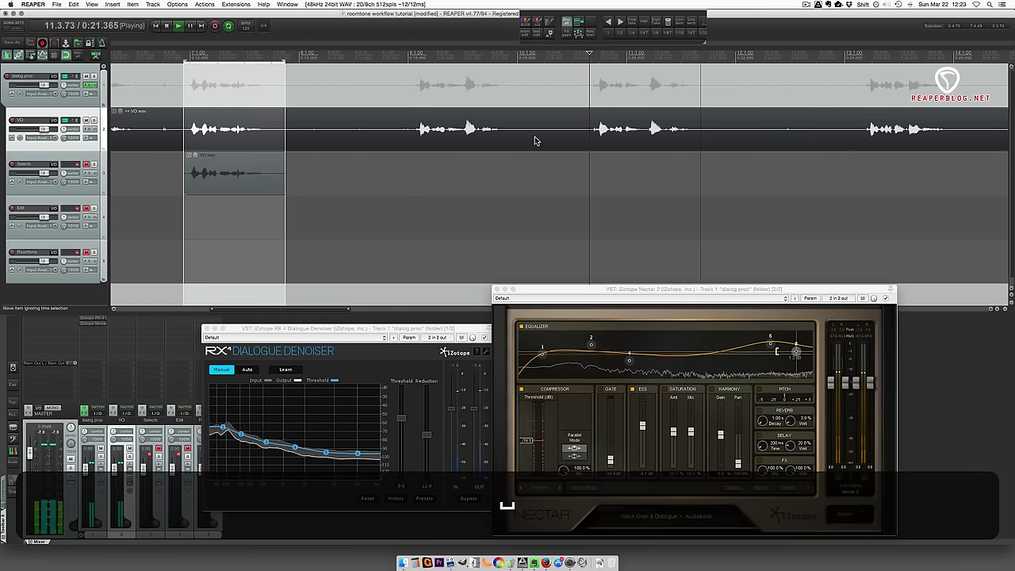
key("space")
left_click(418, 139)
key("space")
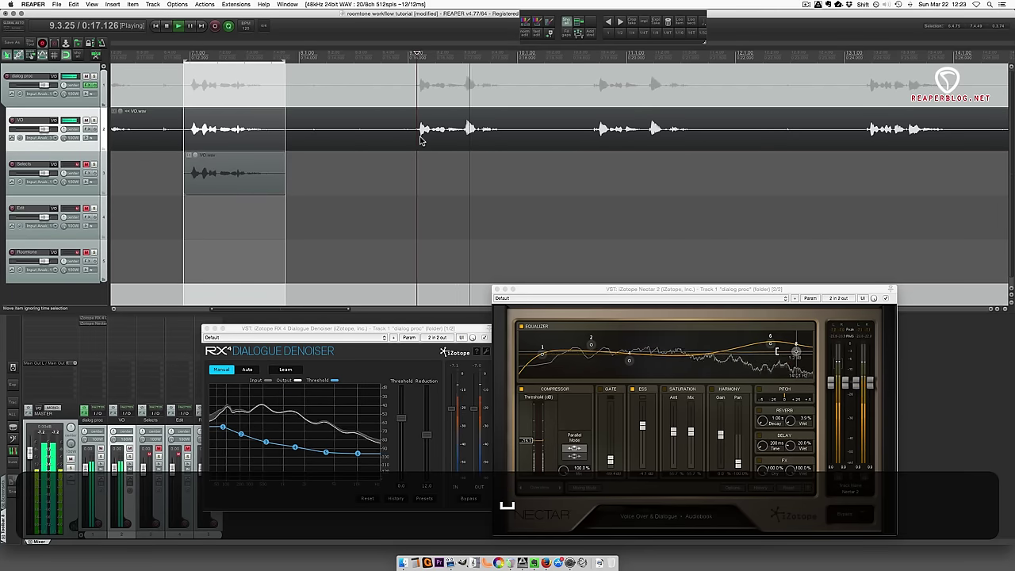
key("space")
left_click(419, 139)
left_click_drag(412, 140, 485, 173)
Step: Audition the VO recording from about 0:24 onward and copy the phrase at about 0:27 onto the Selects track
scroll(484, 172, "right", 5)
left_click(464, 149)
key("space")
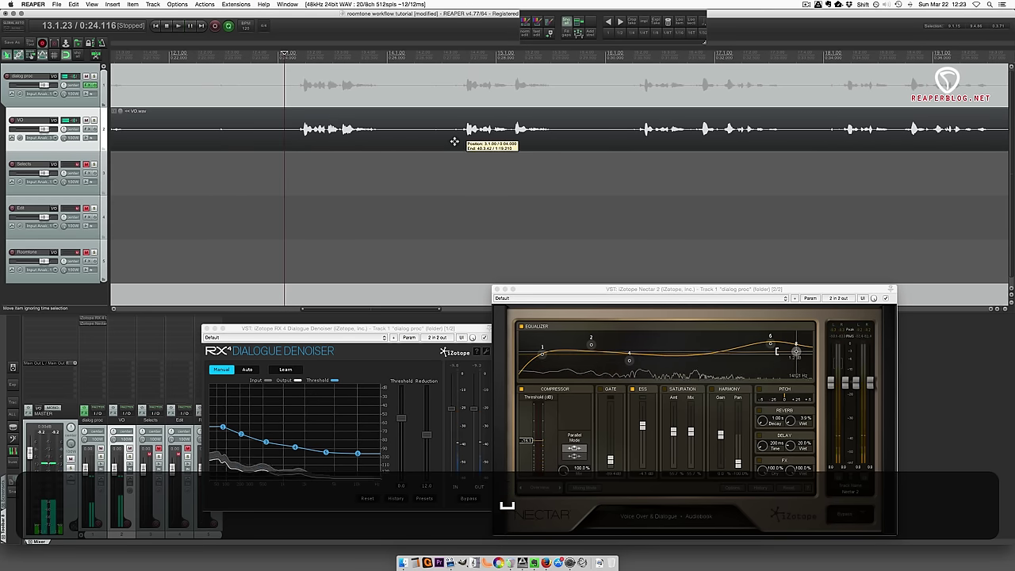
left_click(455, 144)
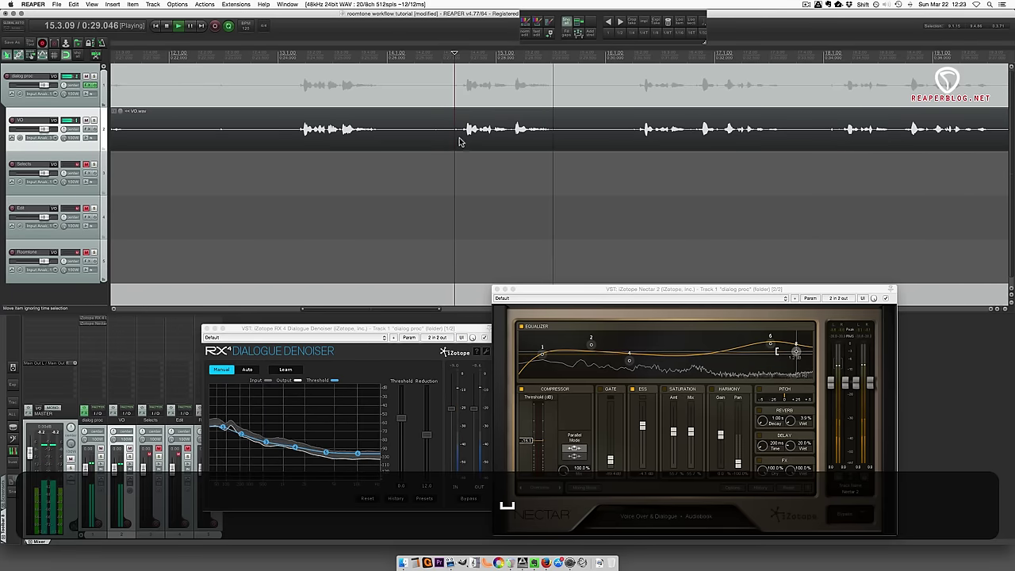
key("space")
left_click(460, 138)
left_click_drag(460, 138, 534, 169)
scroll(533, 168, "right", 4)
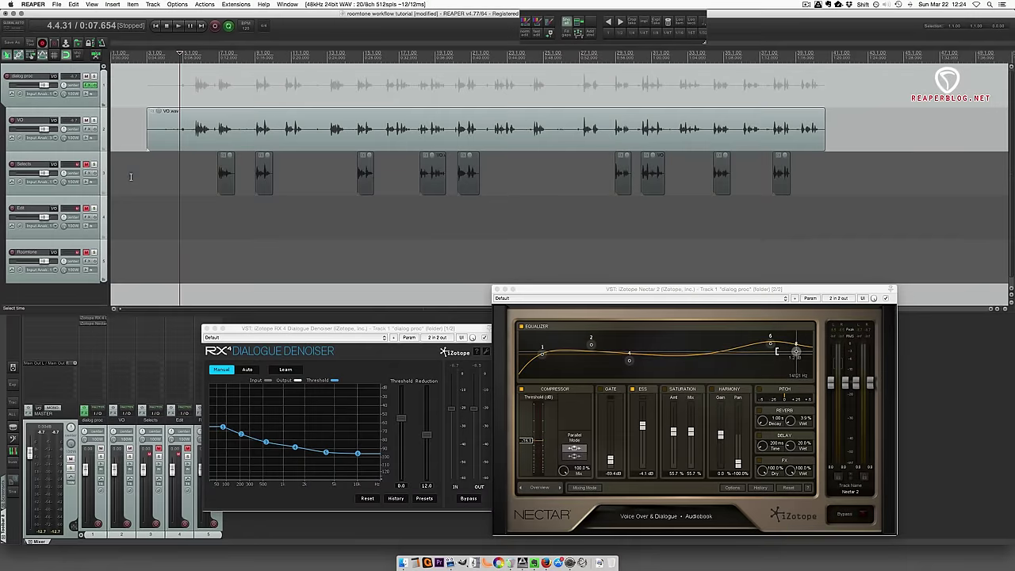
Step: Mute the VO track, unmute Selects, and select all the clips on the Selects track
left_click(86, 120)
left_click(202, 169)
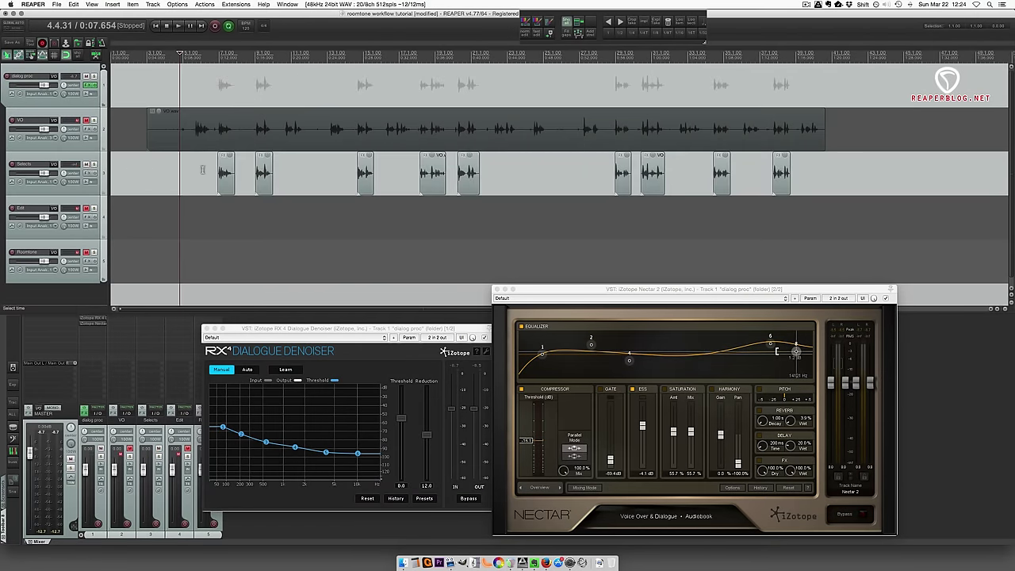
left_click_drag(185, 175, 839, 187)
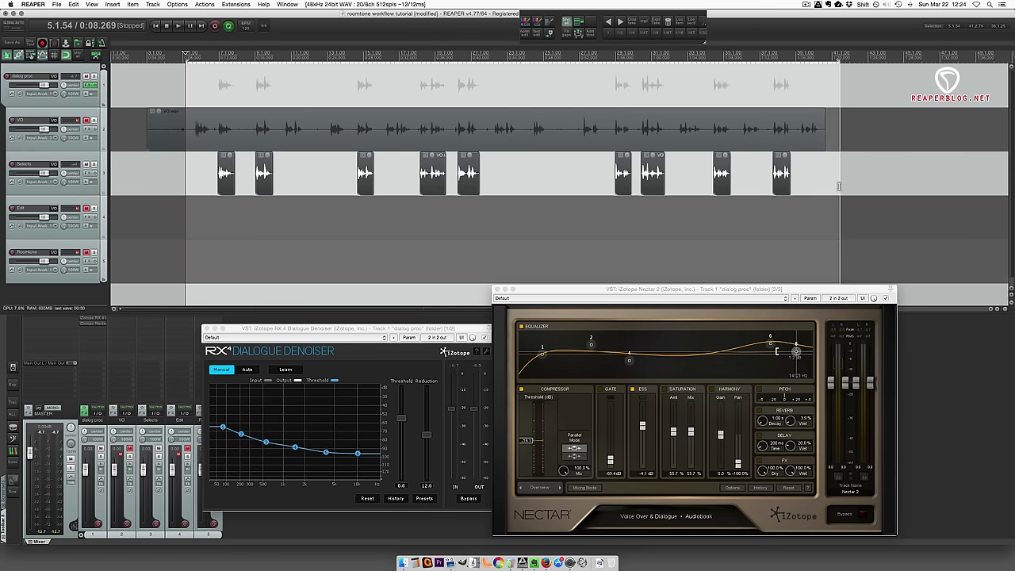
Step: Run the Xenakios/SWS: Reposition selected items action with a time interval of 0 seconds to place the clips end to end
key("shift+slash")
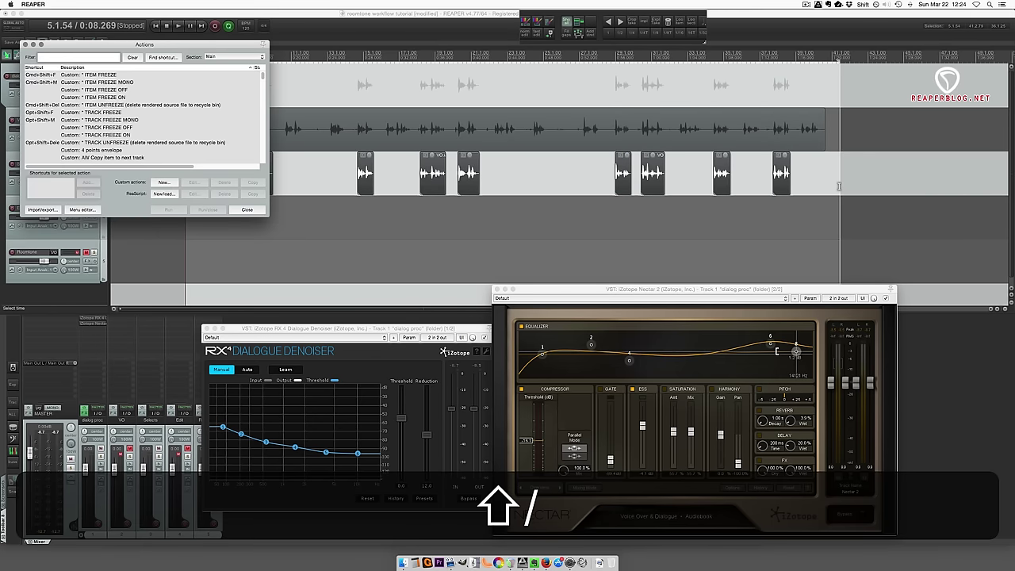
type("repos")
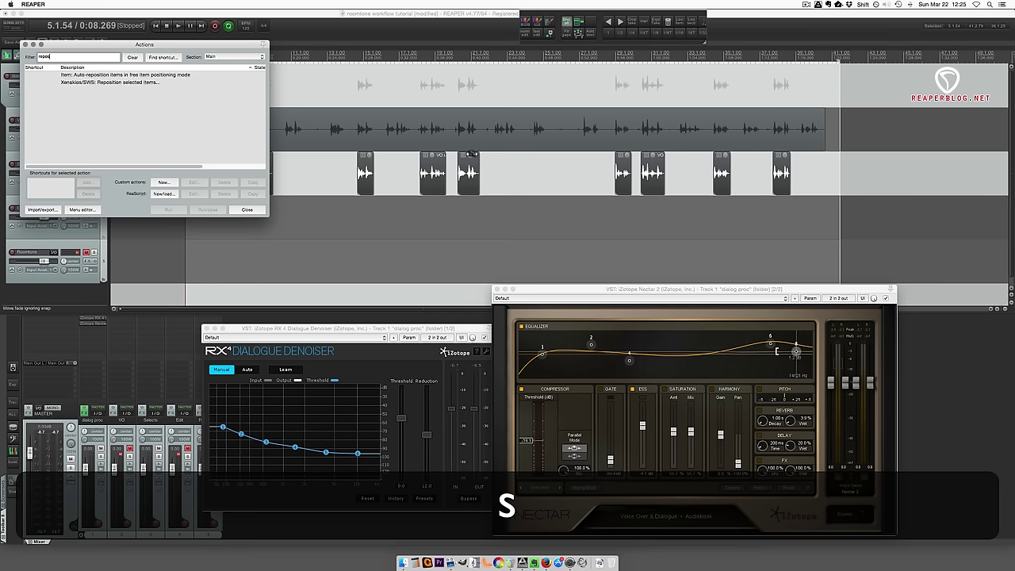
left_click(136, 85)
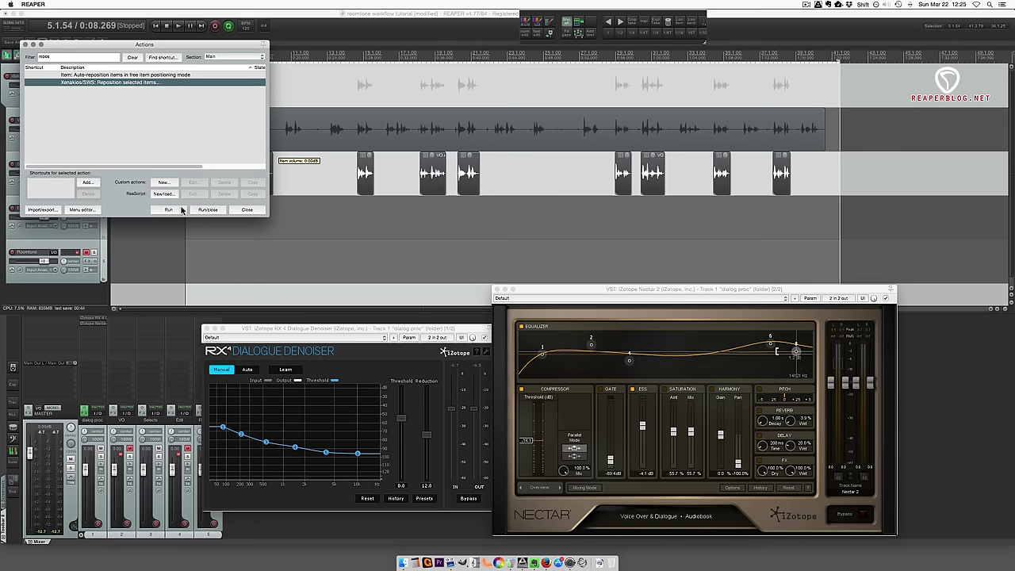
left_click(208, 209)
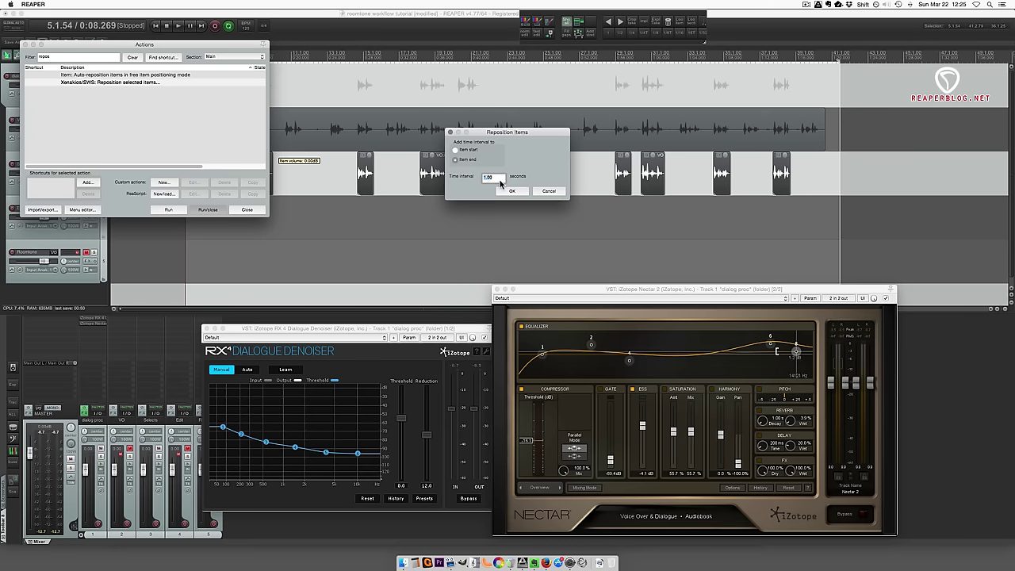
type("0")
left_click(515, 192)
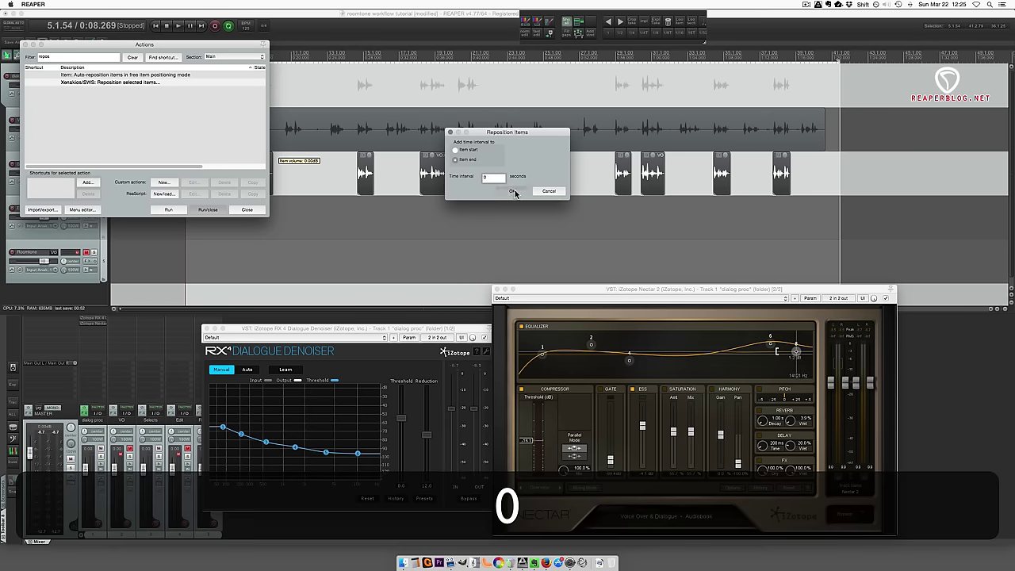
Step: Copy the joined Selects clips to the project start on the Edit track, then mute Selects and unmute Edit
left_click_drag(204, 181, 409, 177)
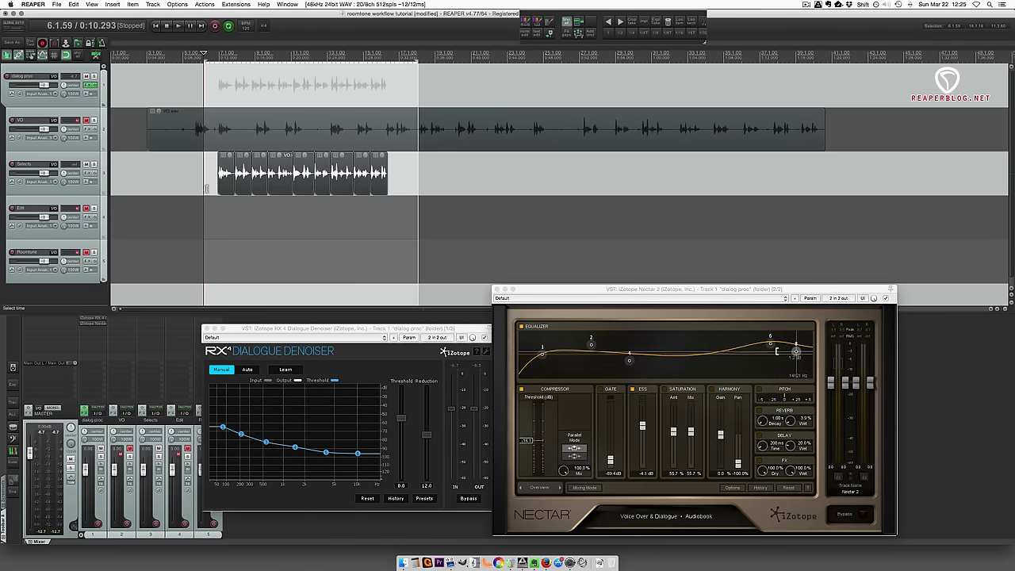
left_click_drag(227, 193, 118, 219)
left_click(86, 165)
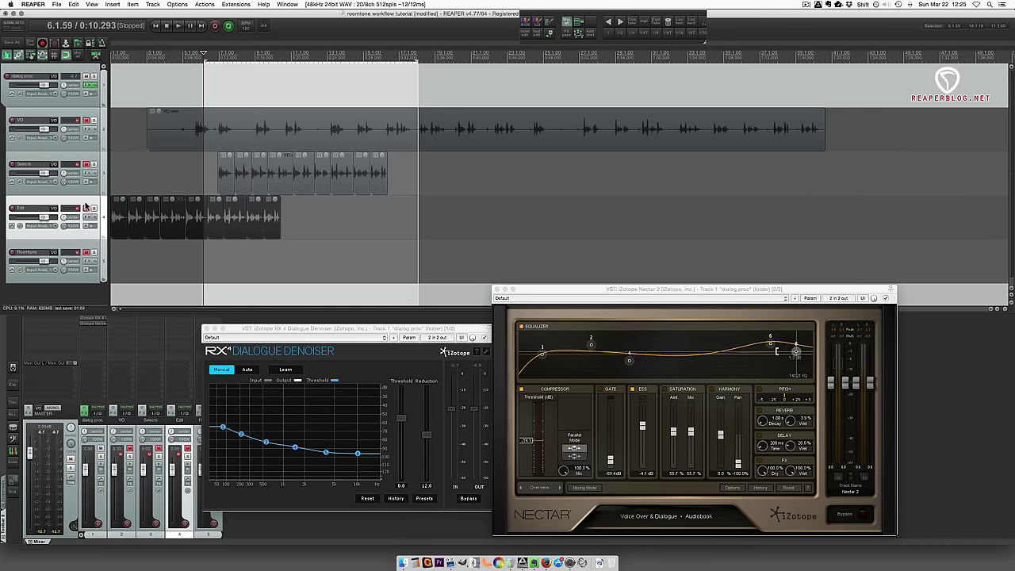
left_click(86, 209)
Step: Trim the excess silence from the first clip on the Edit track and from the start of the second clip
scroll(135, 236, "up", 5)
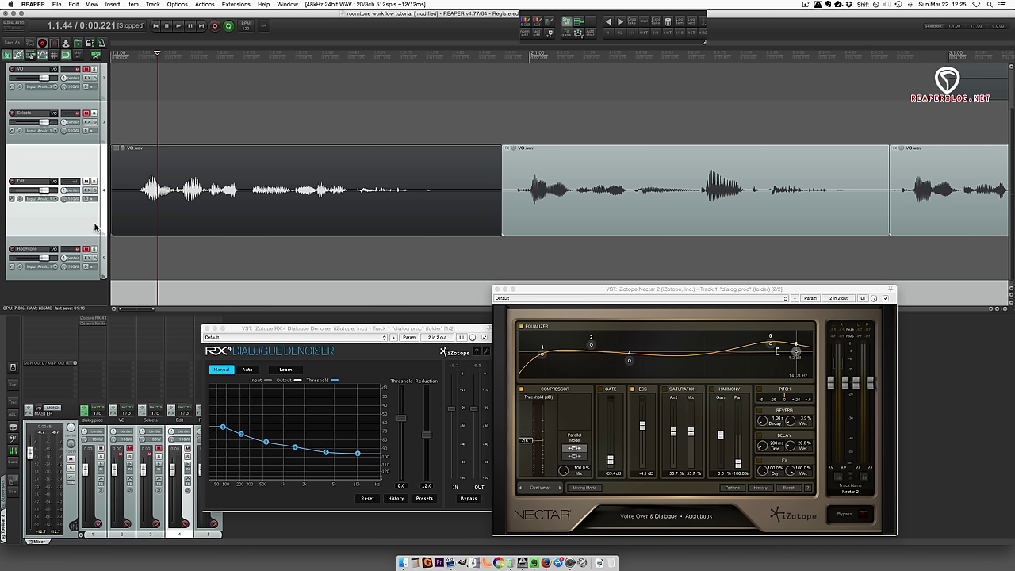
left_click_drag(112, 210, 139, 209)
left_click_drag(499, 209, 519, 210)
Step: Play back the opening clips on the Edit track and trim the second clip's end and the third clip's start
key("space")
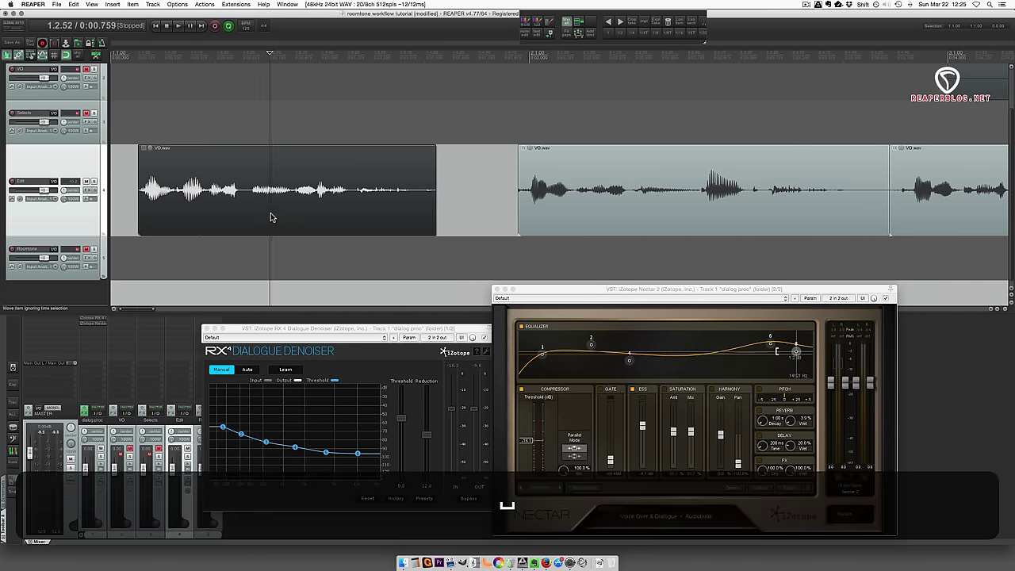
scroll(476, 221, "right", 3)
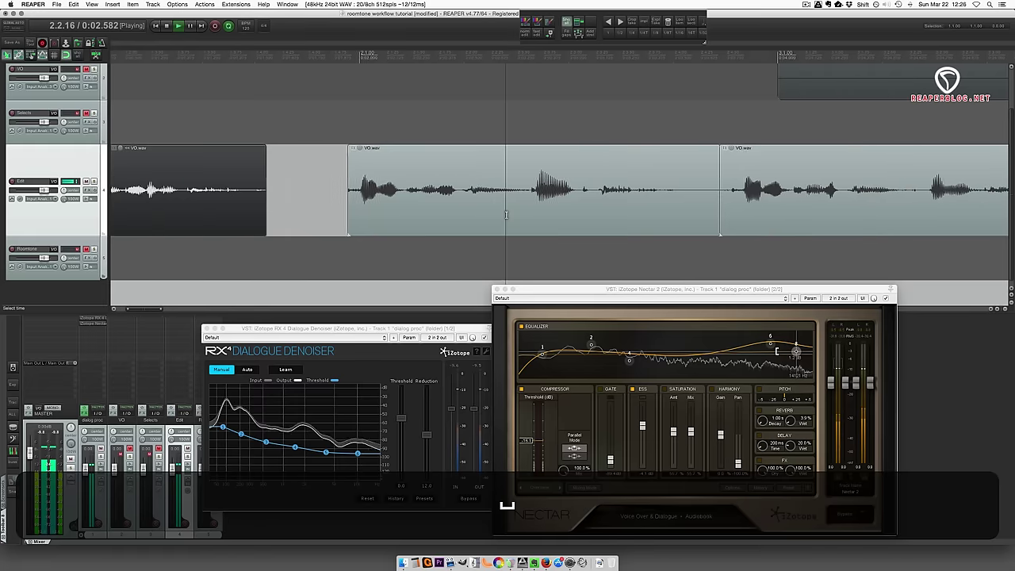
scroll(456, 217, "right", 2)
key("space")
left_click_drag(510, 214, 474, 211)
left_click_drag(515, 210, 524, 209)
scroll(529, 207, "right", 3)
mouse_move(602, 209)
left_mouse_down()
mouse_move(587, 209)
mouse_move(619, 208)
left_mouse_up()
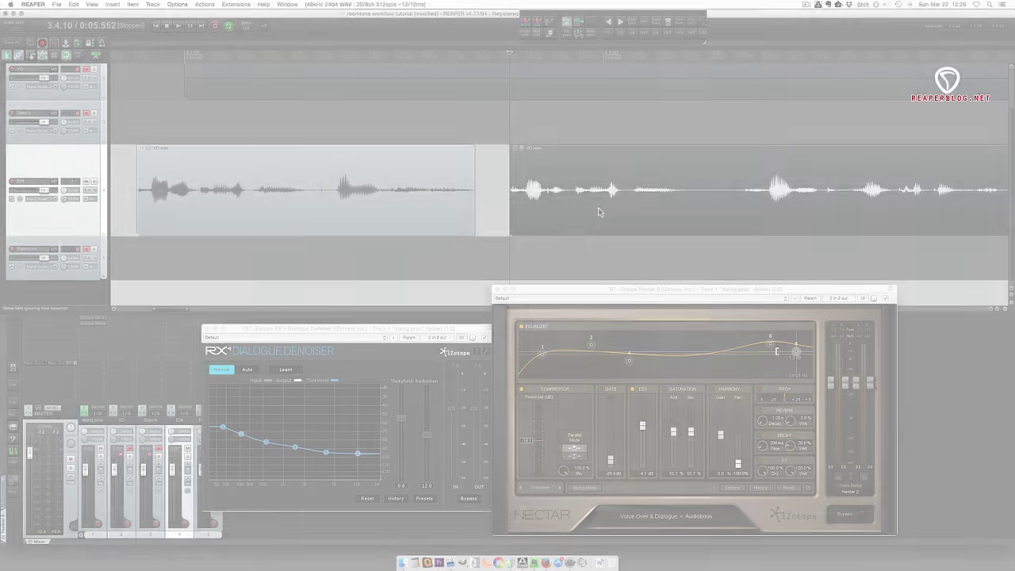
Step: Return the edit cursor to the project start, then mute the Edit track and unmute the VO track
key("alt+a")
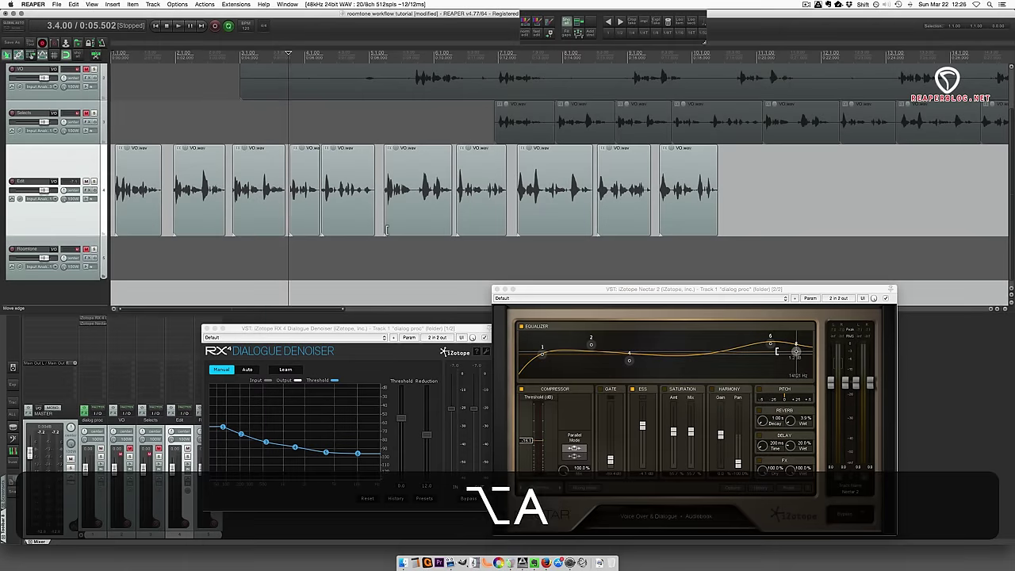
key("alt+Return")
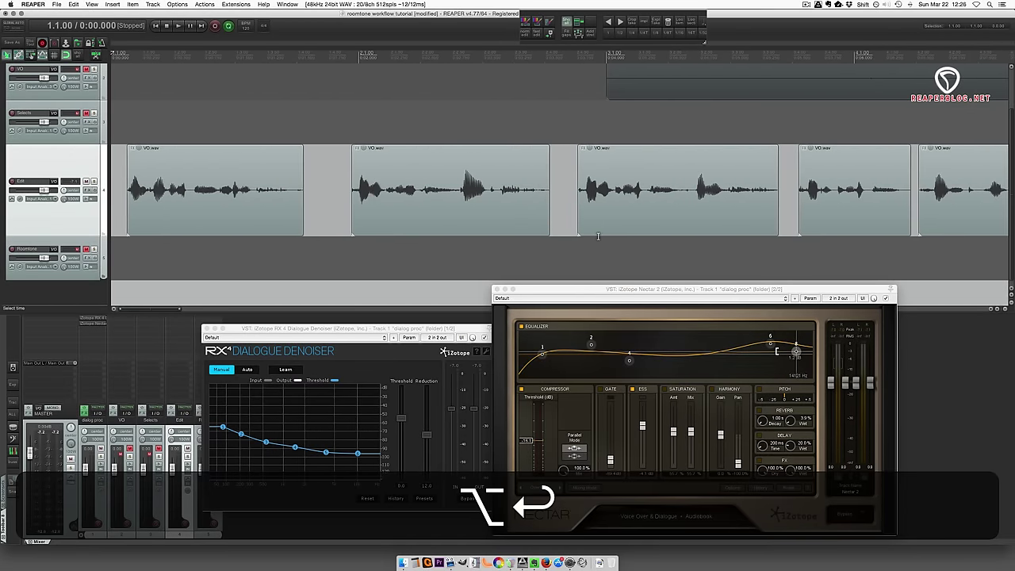
scroll(598, 237, "down", 3)
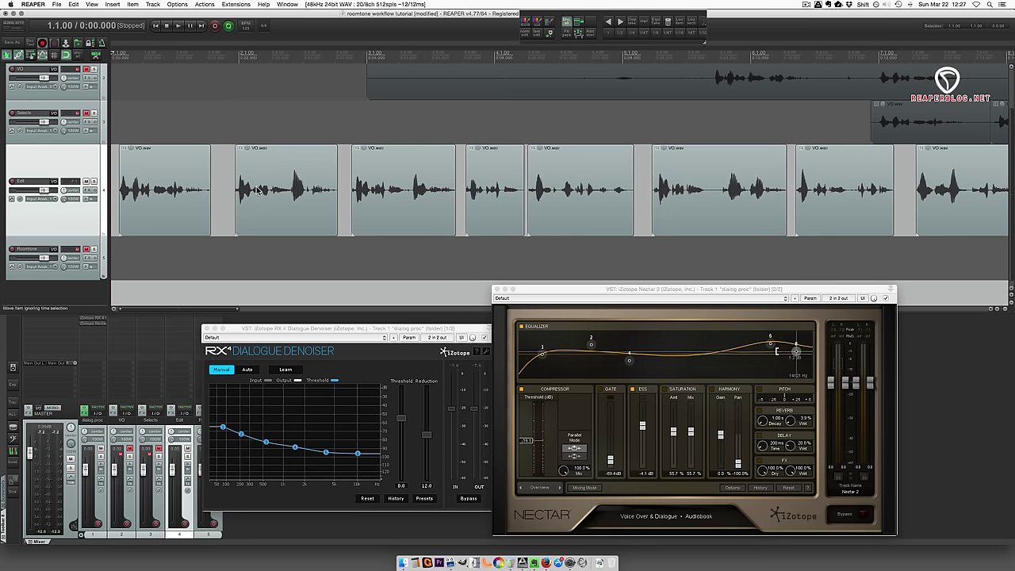
scroll(297, 198, "down", 4)
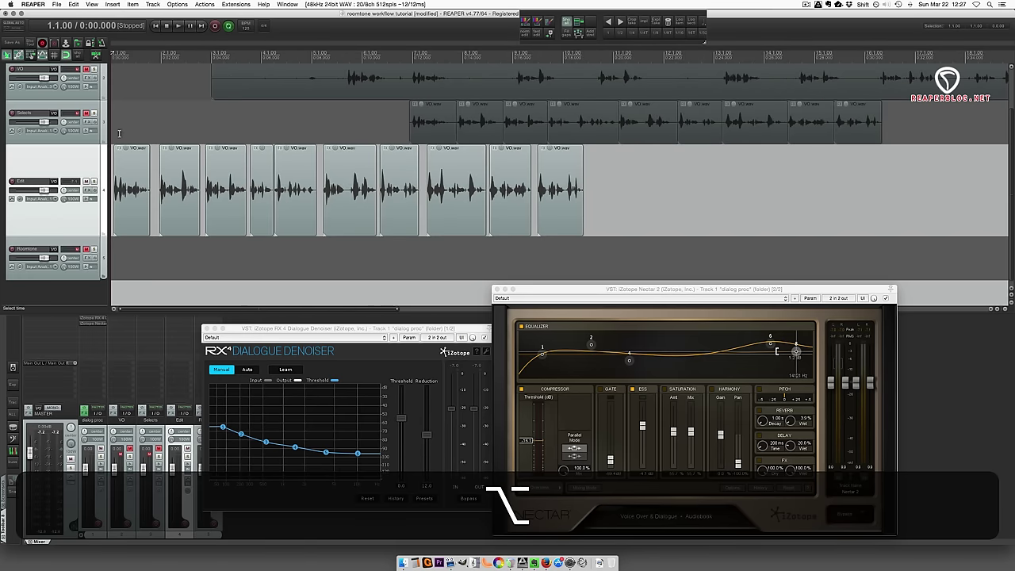
scroll(83, 111, "up", 3)
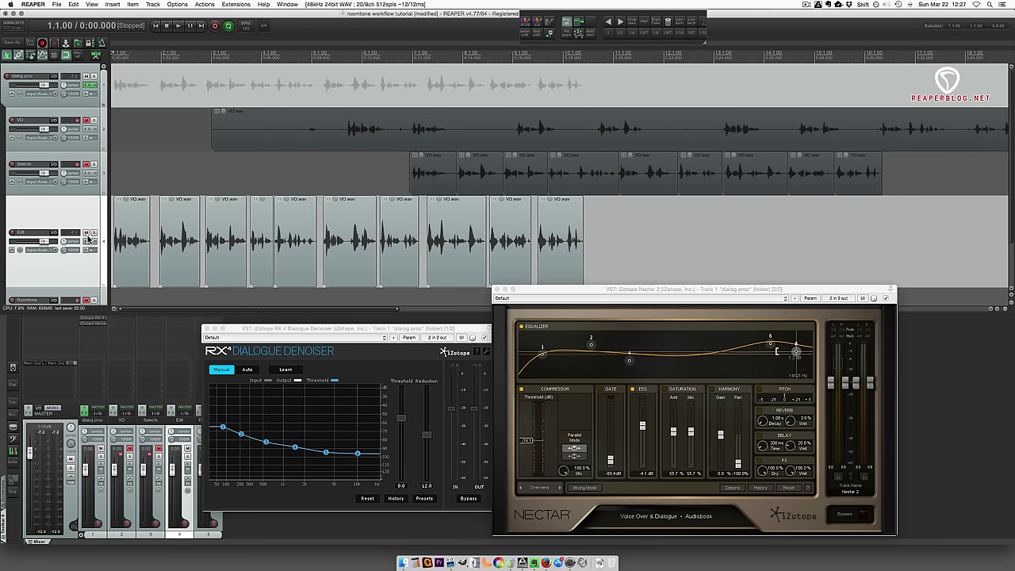
left_click(86, 233)
left_click(86, 120)
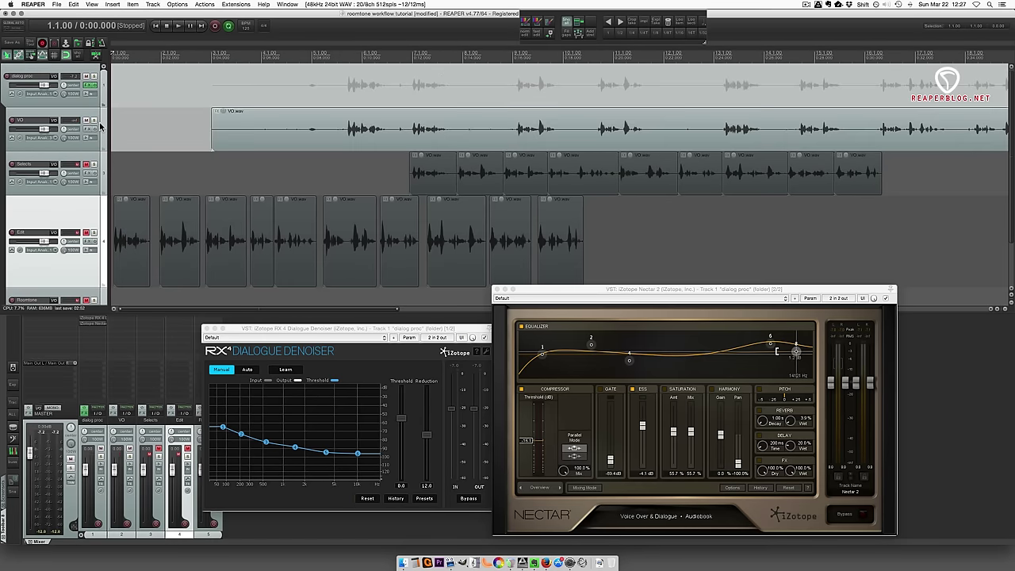
Step: Make a time selection over the silent gap between two phrases on the VO track, starting at about 17.7 s
left_click(475, 138)
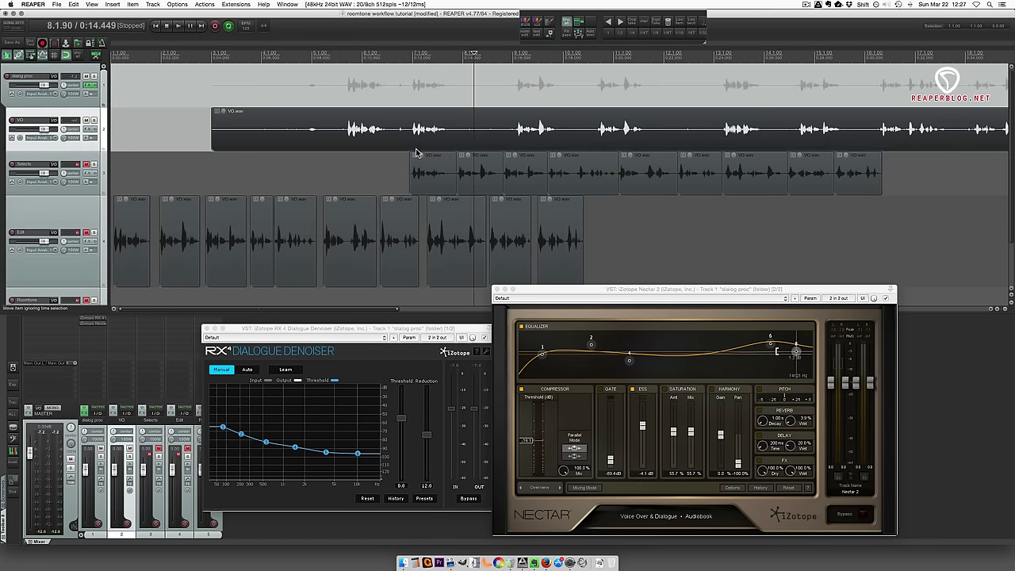
scroll(421, 154, "right", 3)
left_click(444, 139)
scroll(429, 163, "up", 3)
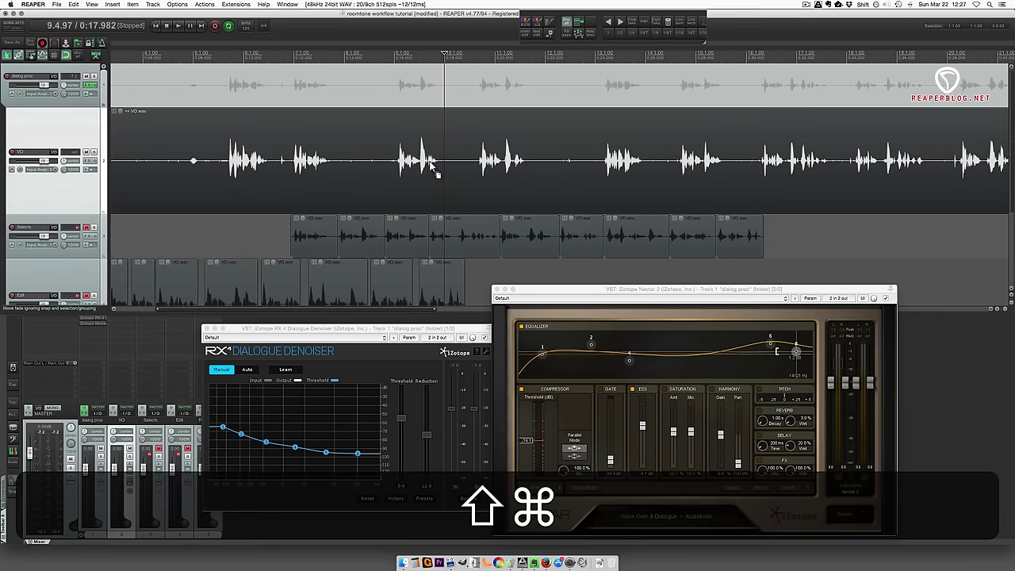
scroll(430, 171, "up", 6)
scroll(430, 179, "right", 4)
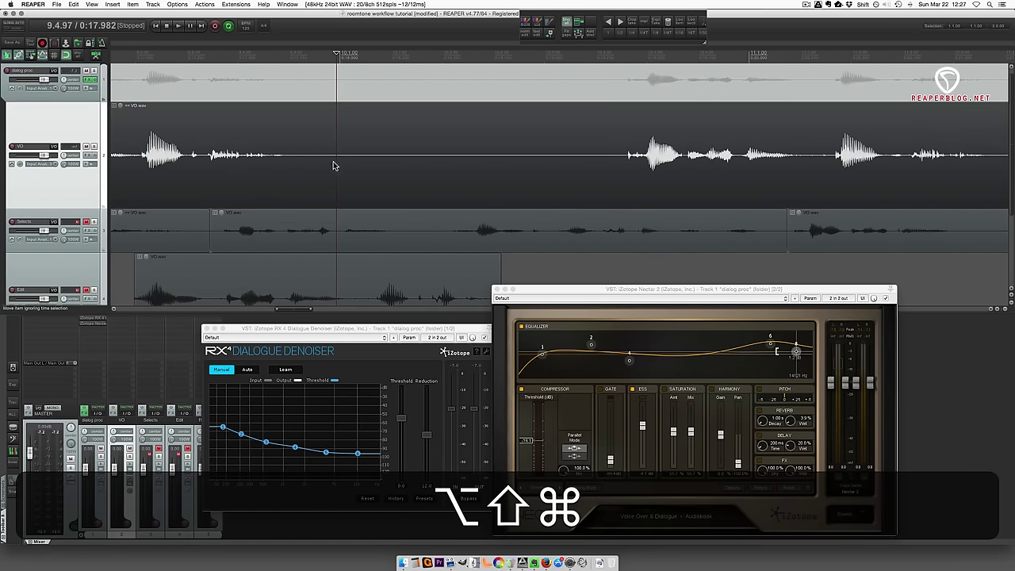
left_click(288, 179)
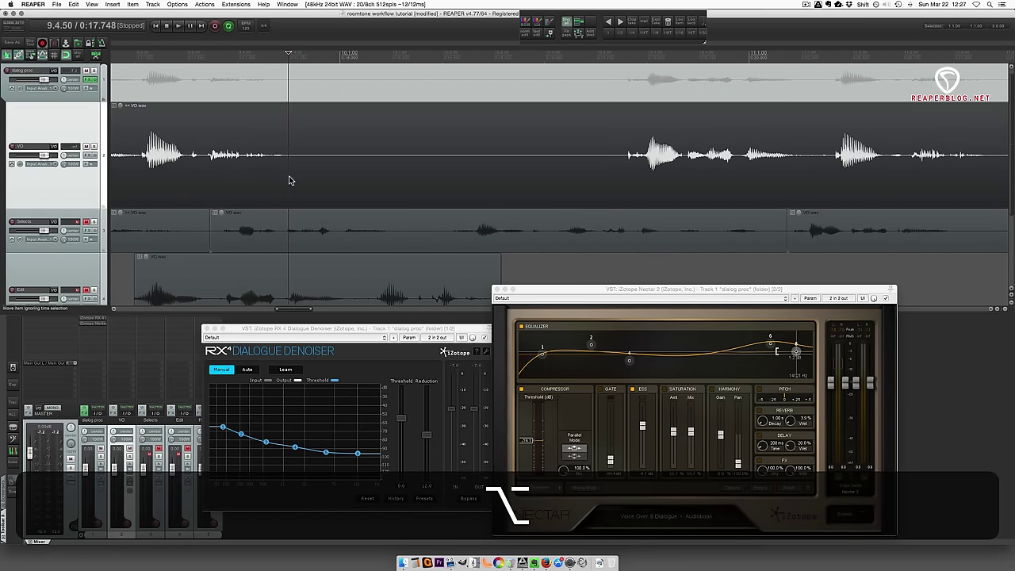
left_click_drag(290, 181, 624, 183)
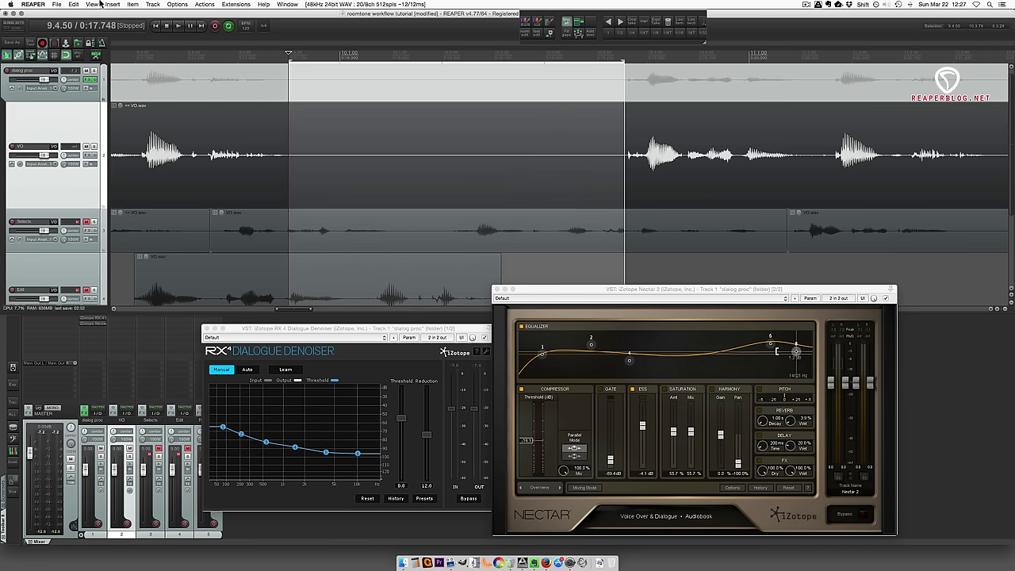
Step: Audition the selected silence and shorten the selection's end to 10.2.22 so it covers only clean room tone
key("space")
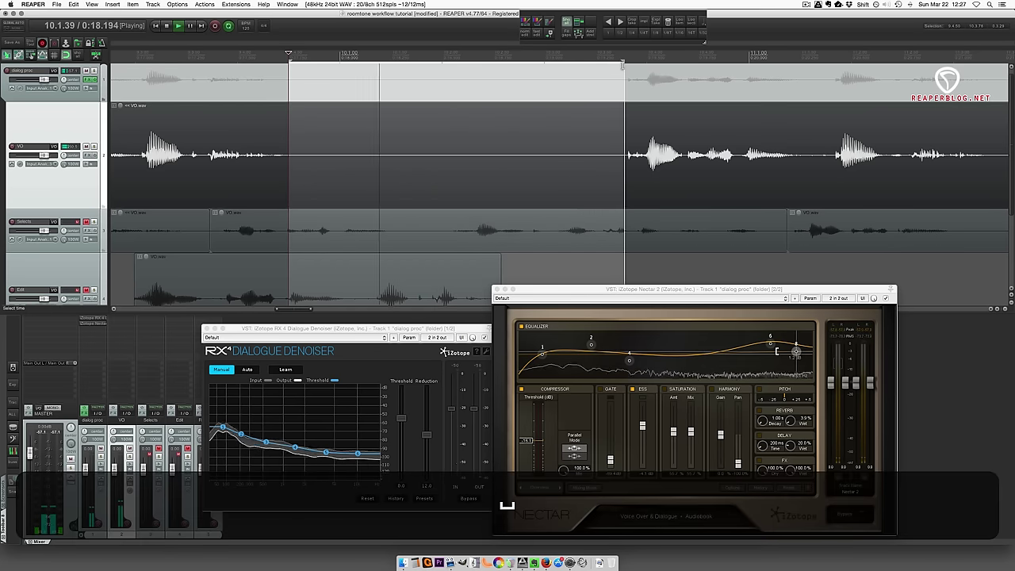
left_click_drag(624, 64, 462, 63)
key("space")
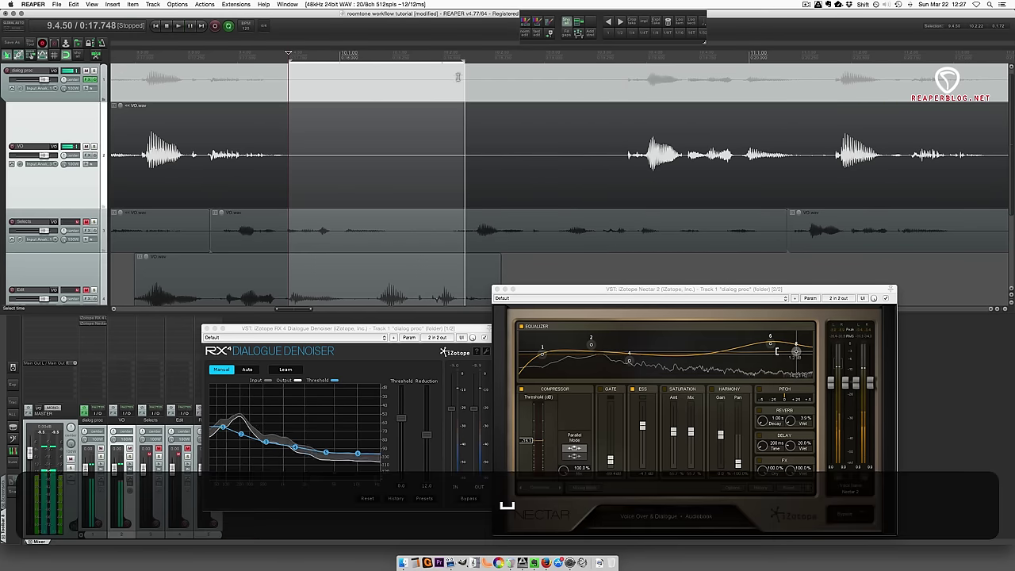
key("space")
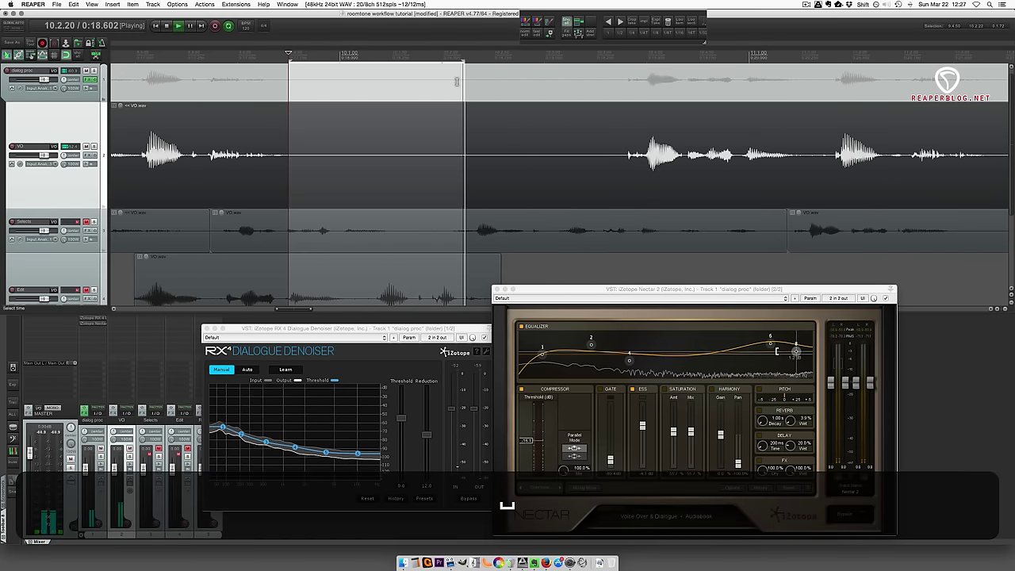
key("space")
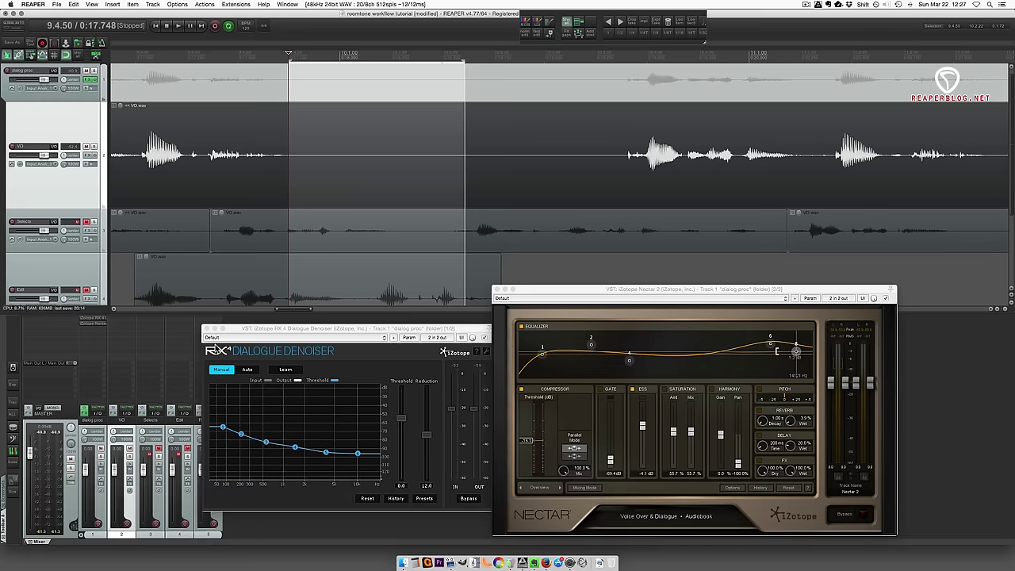
key("space")
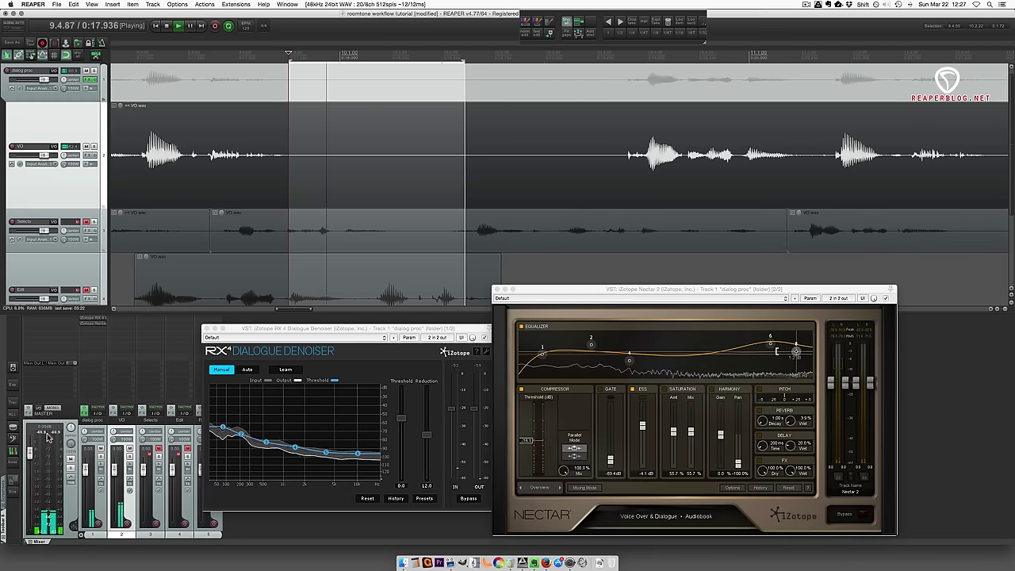
key("space")
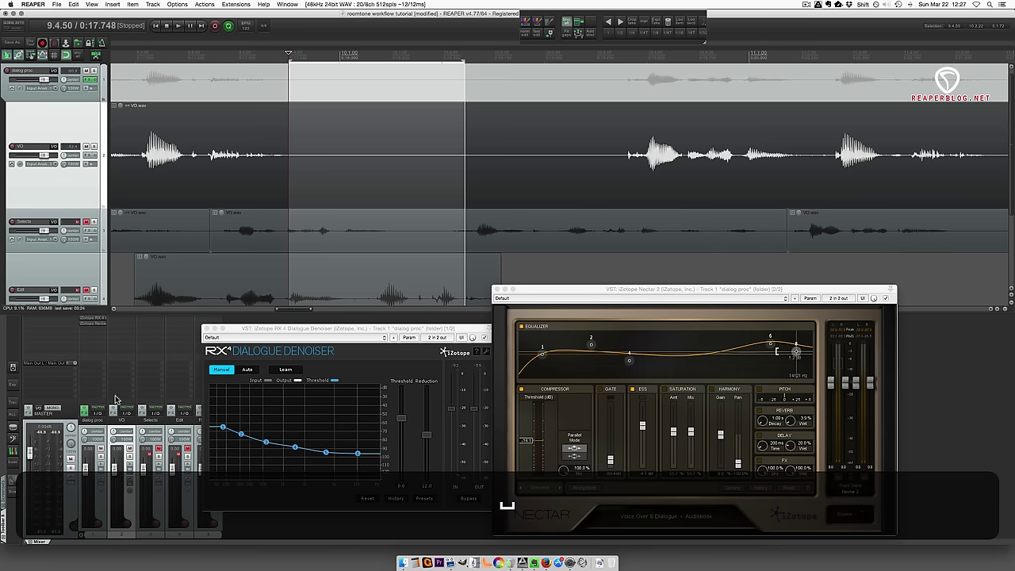
Step: Copy the selected stretch of silence from the VO clip to the Roomtone track
left_click(314, 168)
scroll(356, 194, "down", 5)
scroll(357, 197, "down", 5)
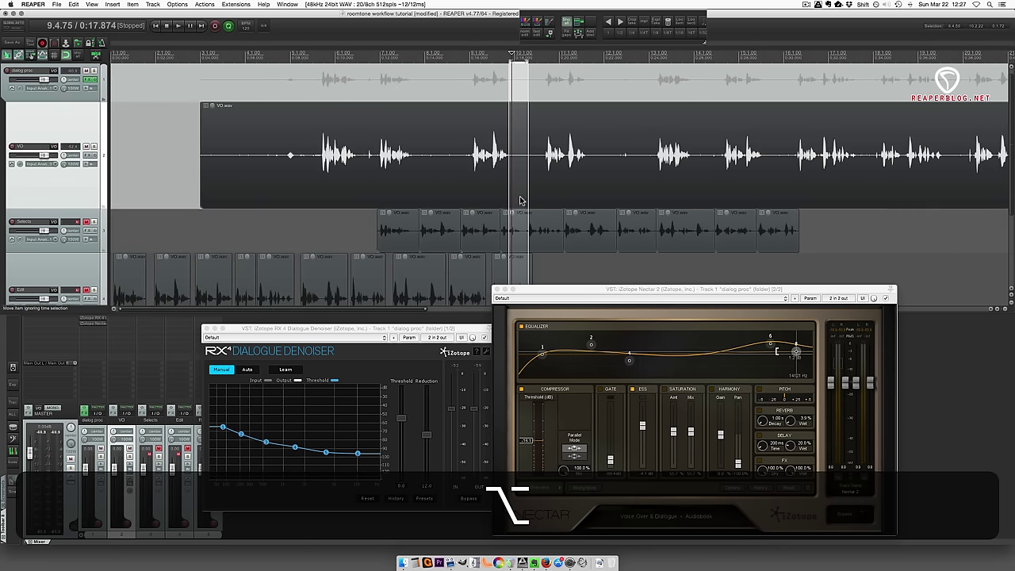
scroll(523, 200, "down", 3)
scroll(526, 191, "up", 2)
scroll(525, 182, "down", 5)
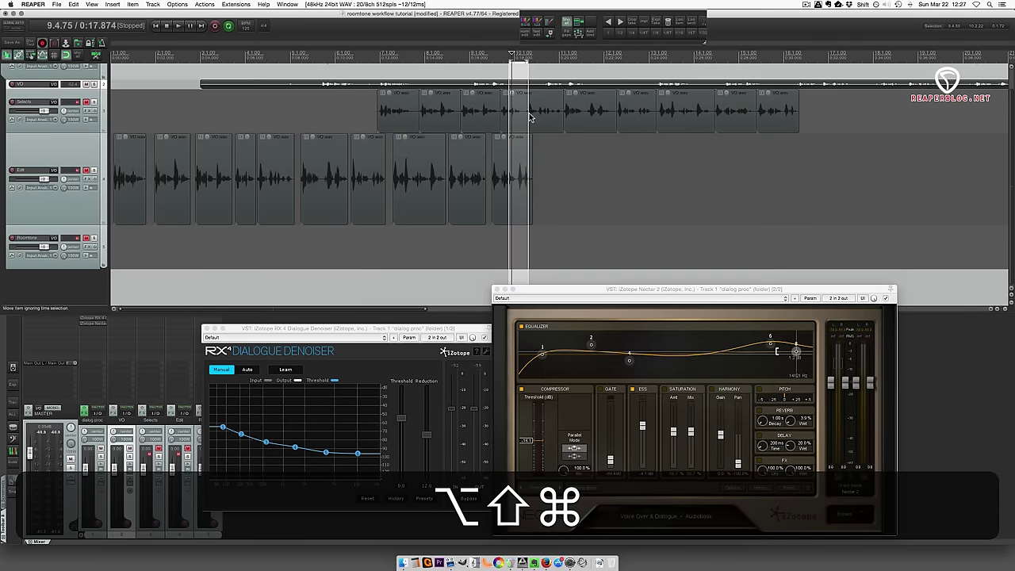
left_click_drag(520, 85, 496, 230)
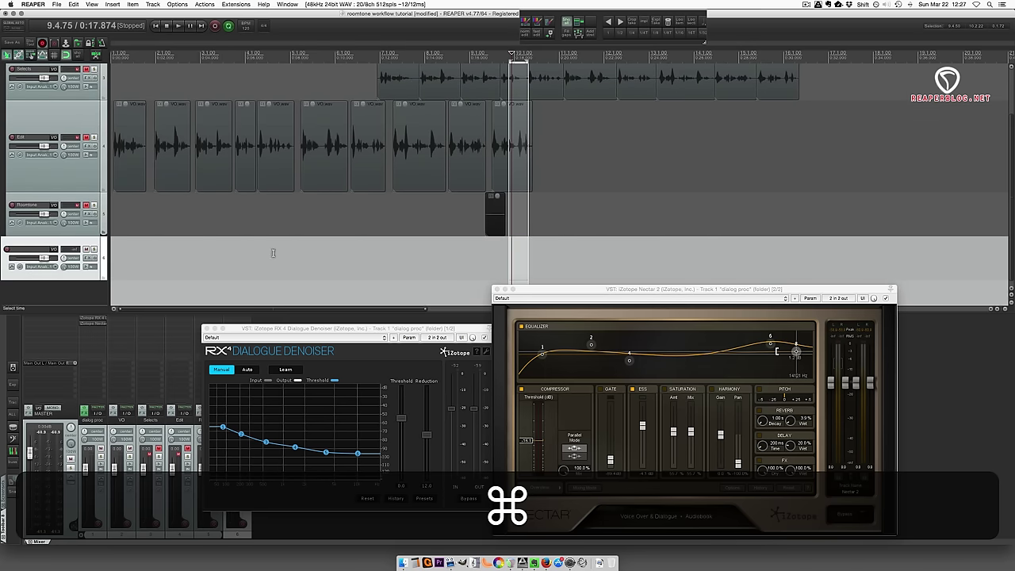
Step: Delete the extra empty track below Roomtone and move the room tone clip to the project start
left_click(93, 246)
key("Delete")
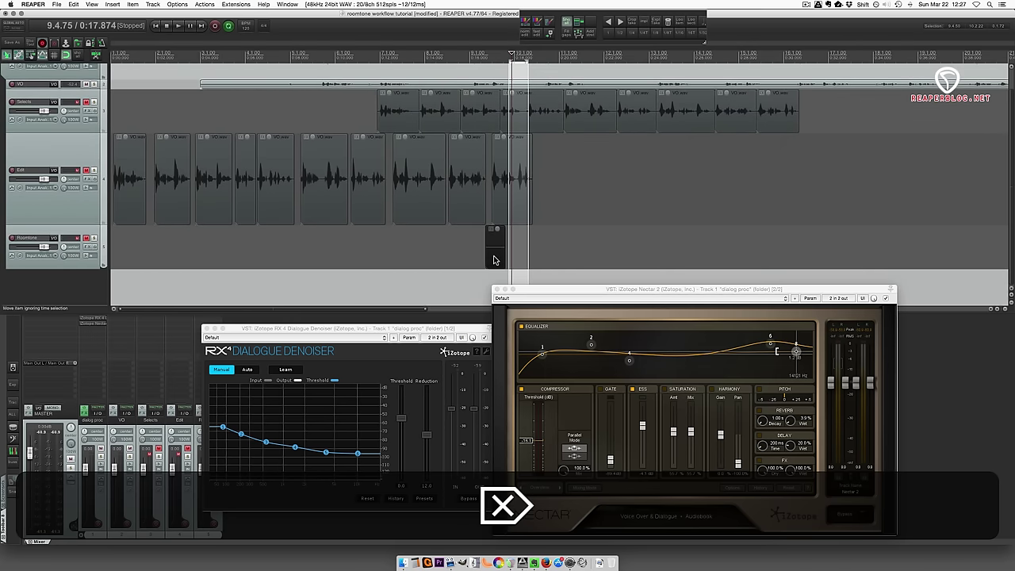
left_click_drag(492, 257, 76, 260)
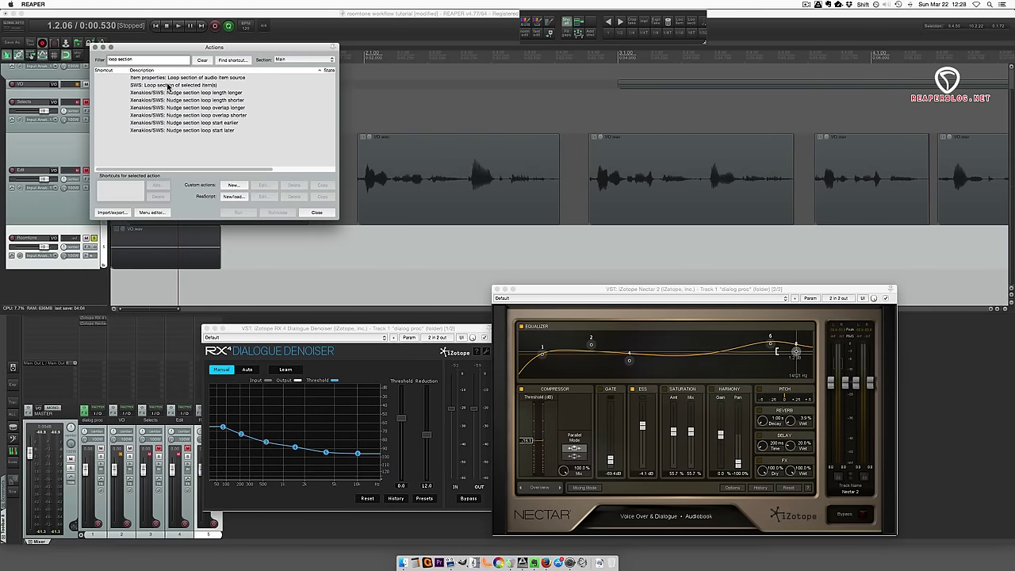
Step: Run SWS: Loop section of selected item(s) on the room tone clip and extend its end under the fourth Edit clip
left_click(168, 86)
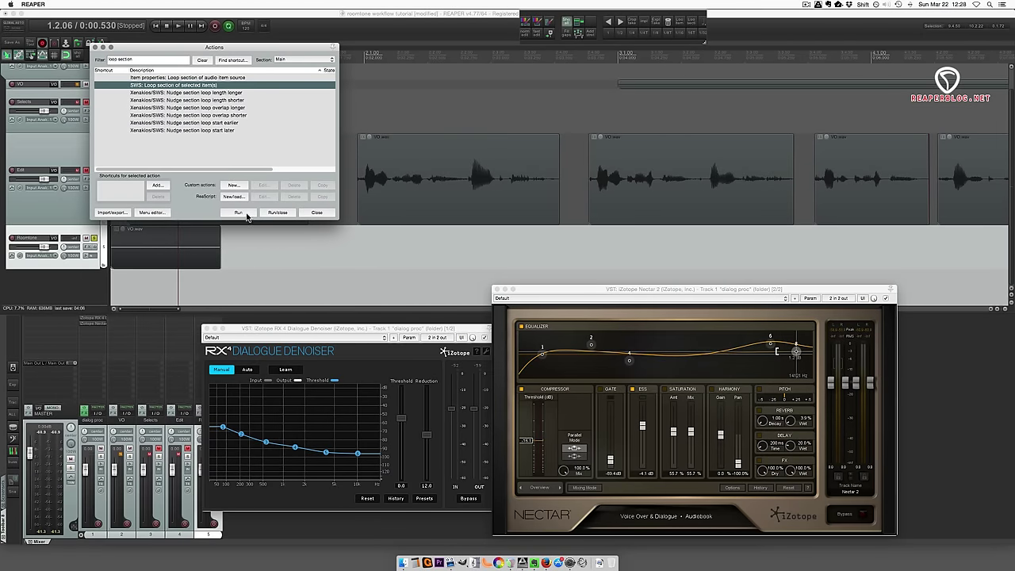
left_click(276, 212)
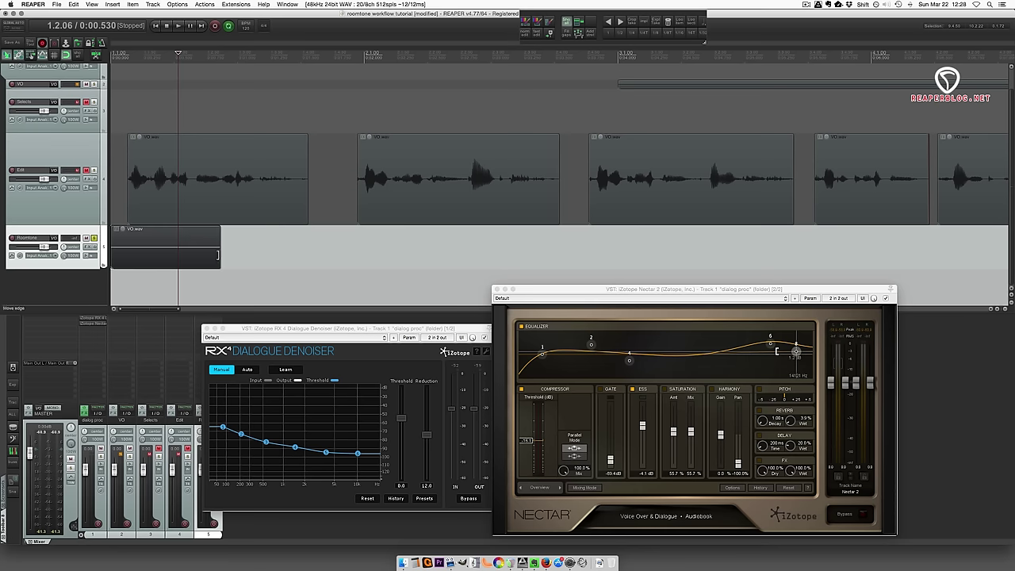
left_click_drag(218, 255, 847, 256)
left_click(158, 262)
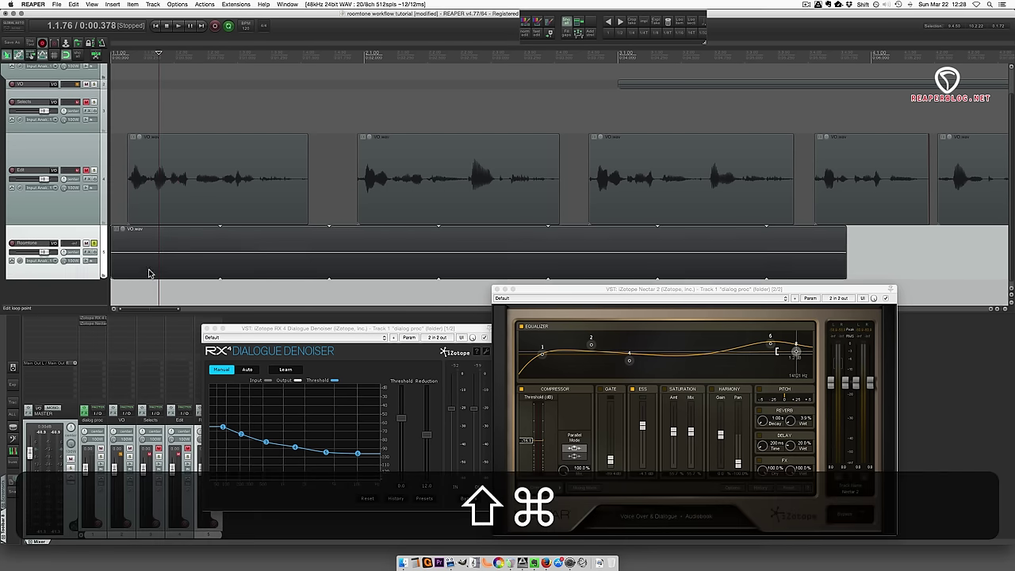
Step: Lengthen the looped room tone clip until it runs past the end of the last Edit clip
scroll(200, 244, "up", 3)
scroll(198, 258, "down", 5)
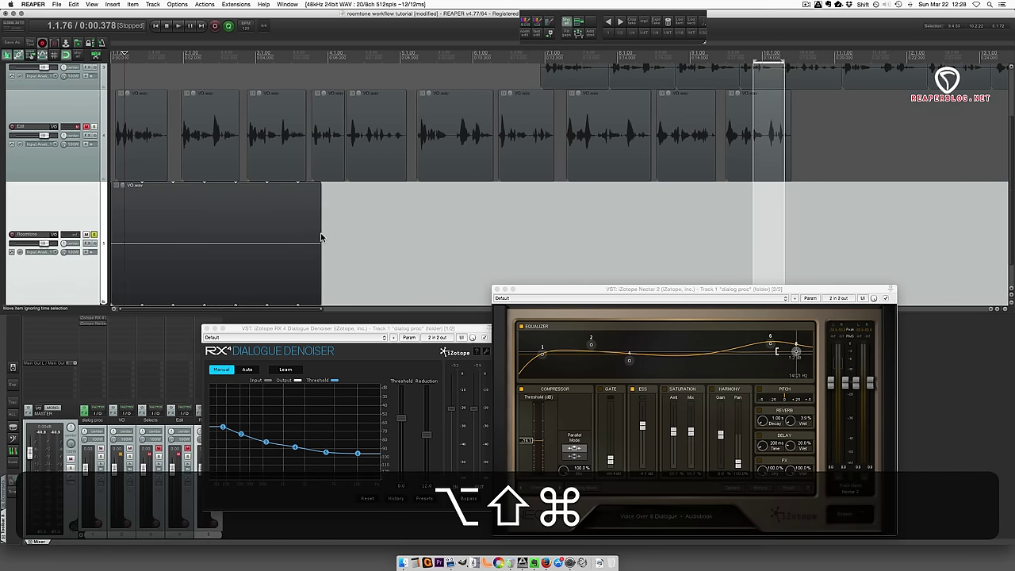
scroll(321, 237, "down", 2)
left_click_drag(263, 238, 684, 221)
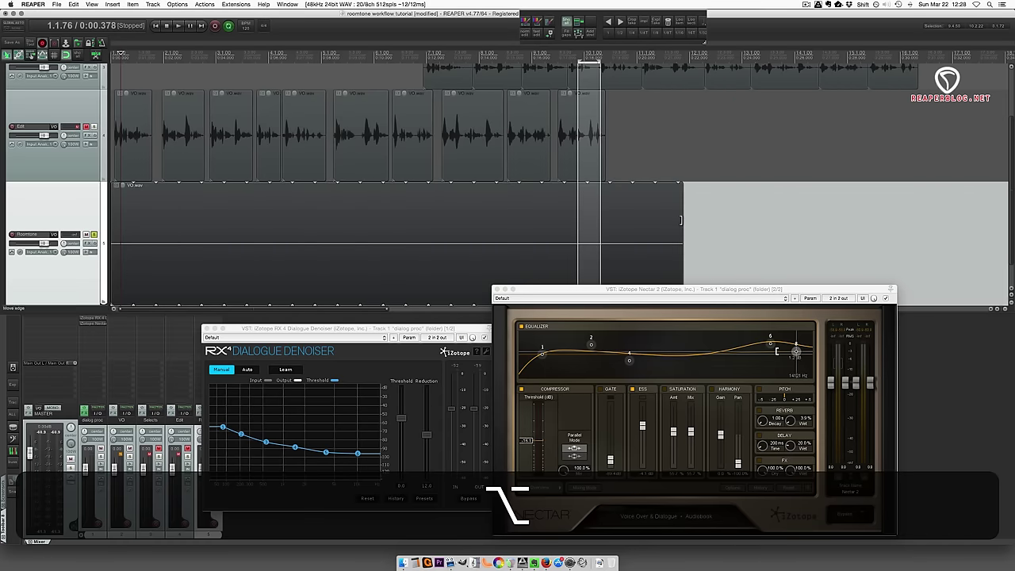
Step: Solo the Edit track and turn off solo on the Roomtone track
scroll(161, 230, "up", 3)
left_click(164, 229)
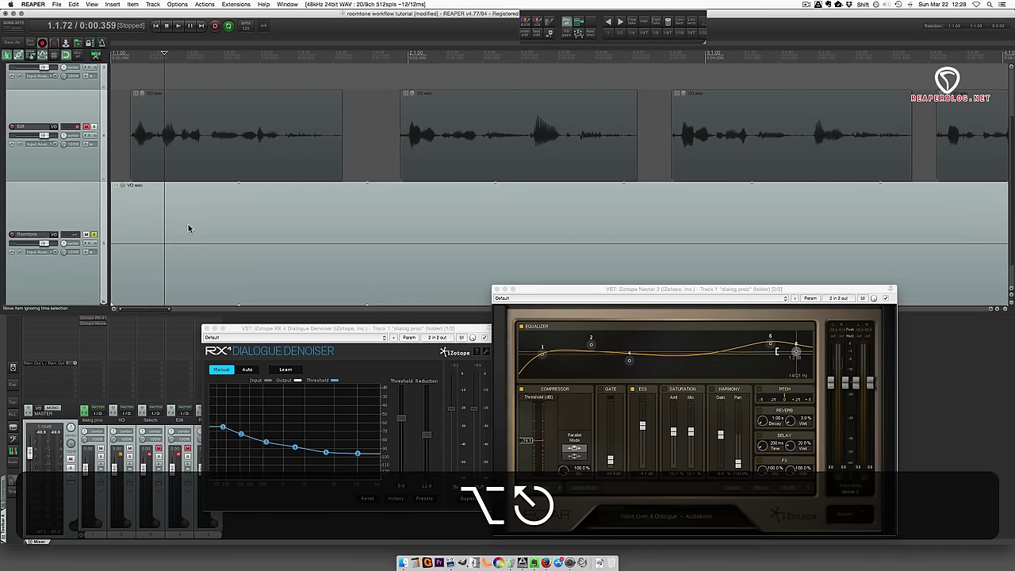
left_click(94, 127)
left_click(94, 234)
Step: Nudge the first Edit clip slightly later, then enable ripple editing and shift the Edit clips so the first starts at about 0.5 s
left_click(128, 169)
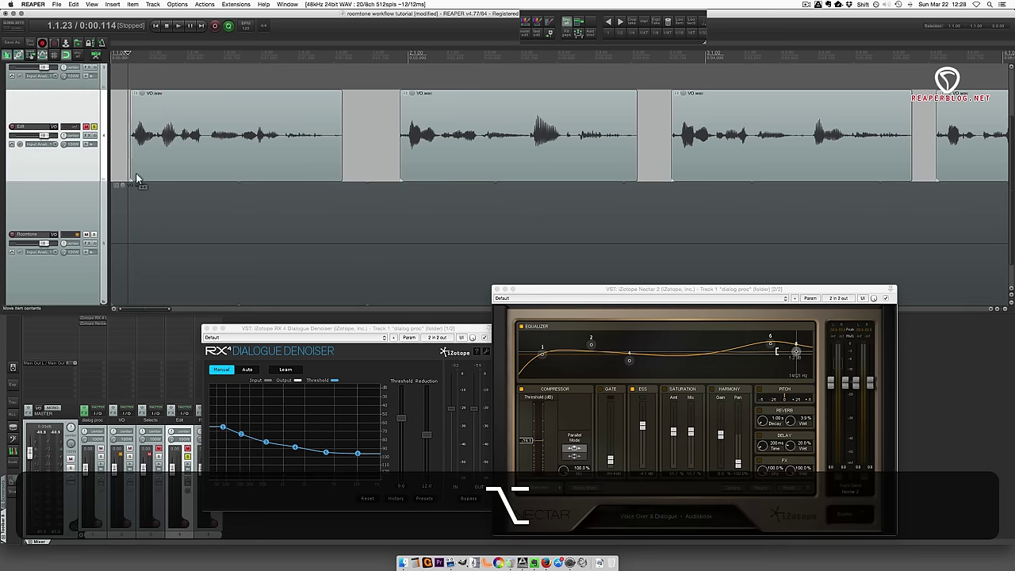
scroll(137, 176, "up", 5)
left_click(172, 144)
scroll(189, 182, "down", 5)
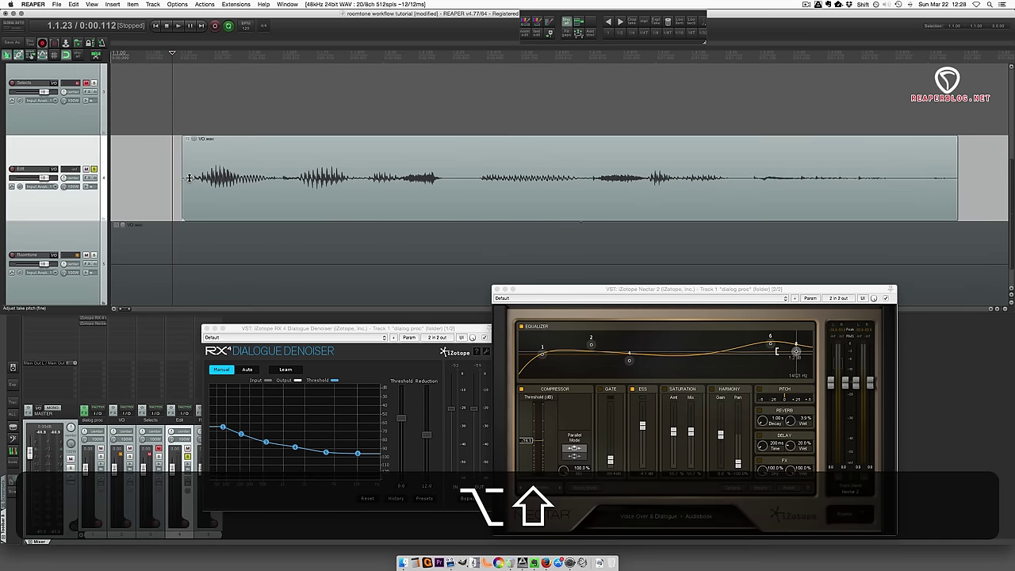
scroll(188, 182, "down", 2)
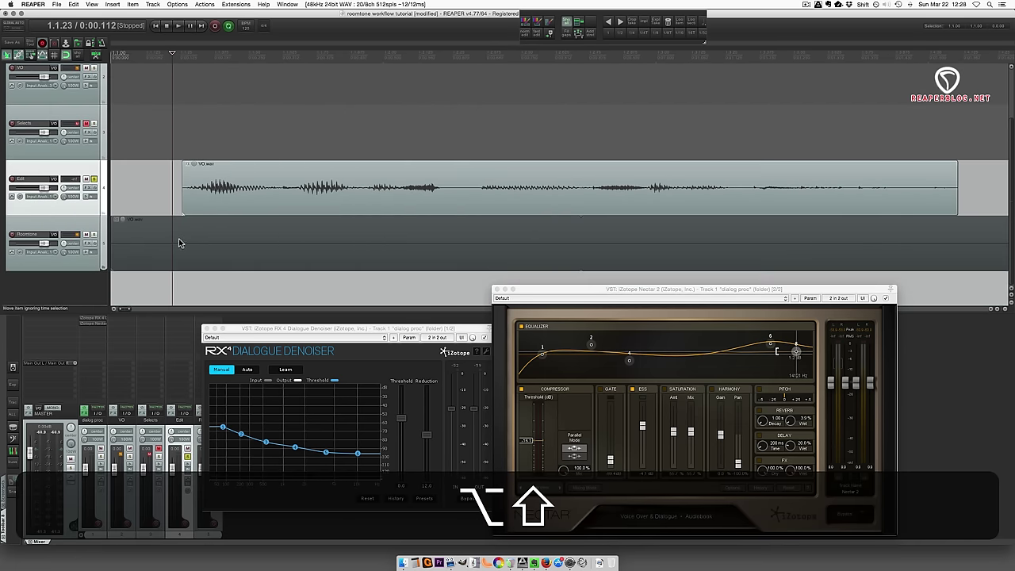
scroll(203, 205, "down", 2)
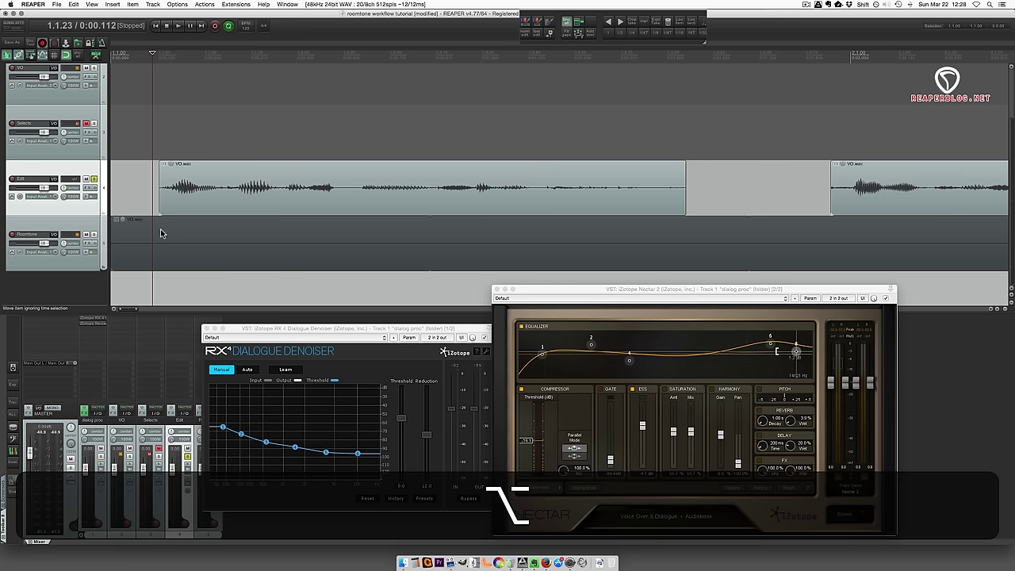
left_click_drag(195, 202, 206, 203)
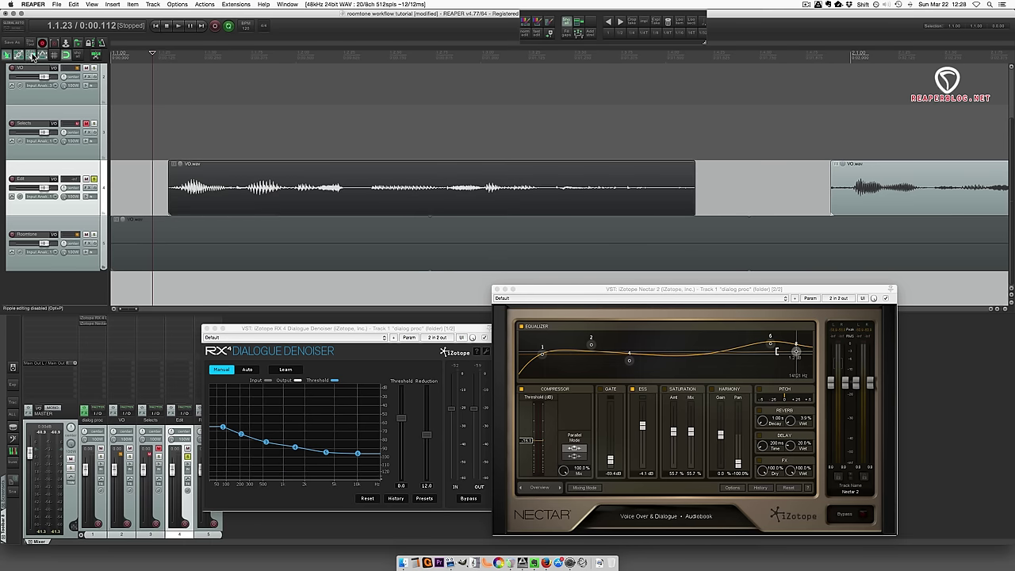
left_click(32, 54)
left_click_drag(199, 211, 59, 230)
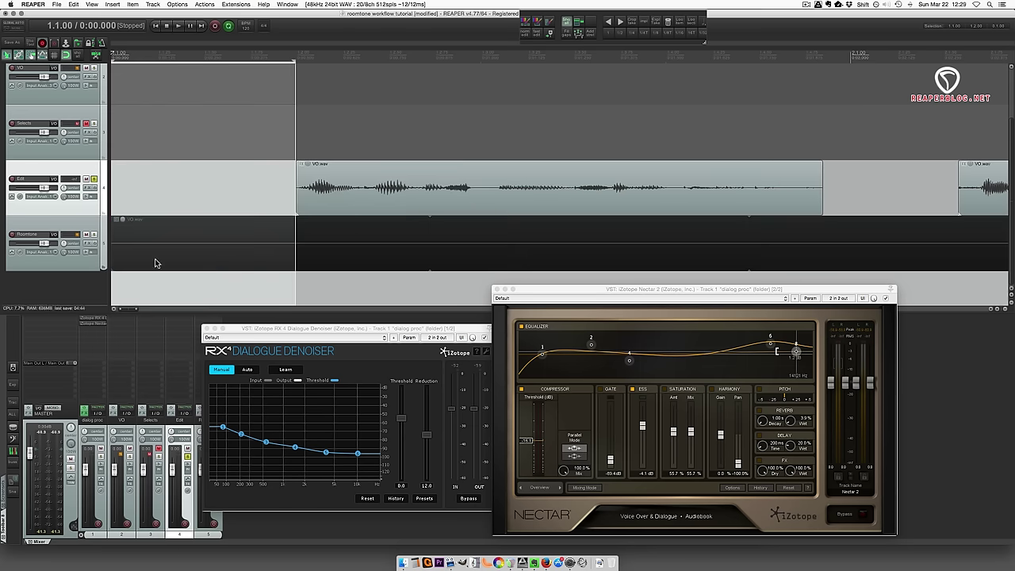
Step: Copy the selected room tone into the opening gap on the Edit track and extend the first spoken clip's start over it
left_click_drag(218, 244, 215, 190)
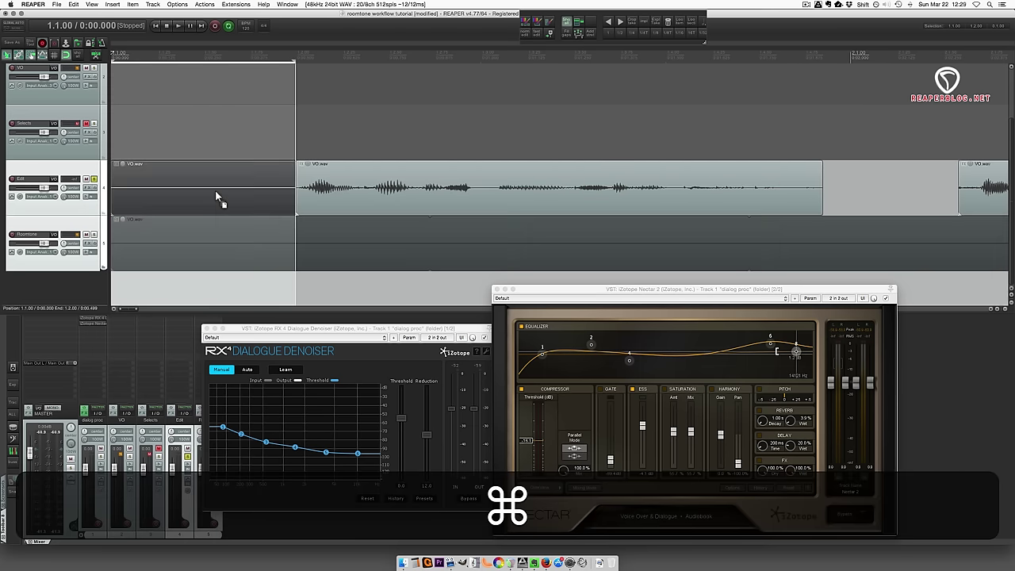
left_click_drag(297, 204, 288, 205)
Step: Copy matching room tone into the gap between the first and second spoken clips on the Edit track, overlapping the second clip's start
scroll(296, 249, "right", 5)
scroll(296, 249, "right", 3)
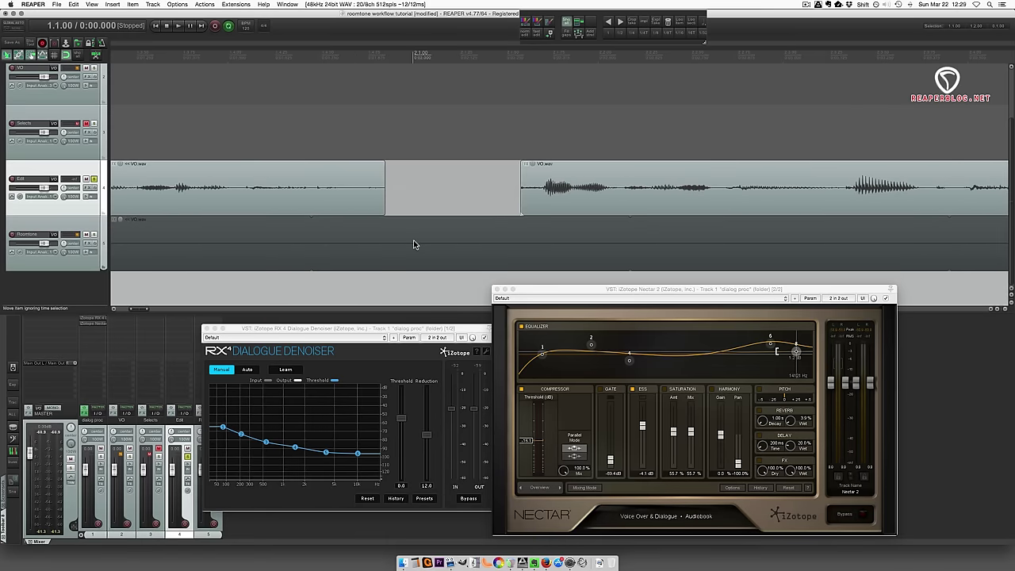
left_click_drag(381, 233, 478, 203)
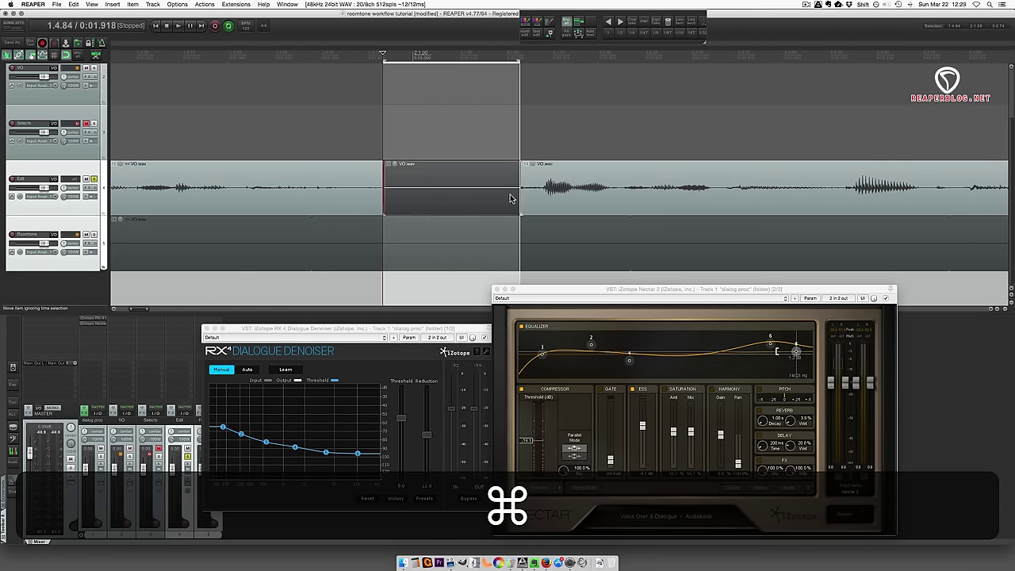
scroll(388, 248, "right", 4)
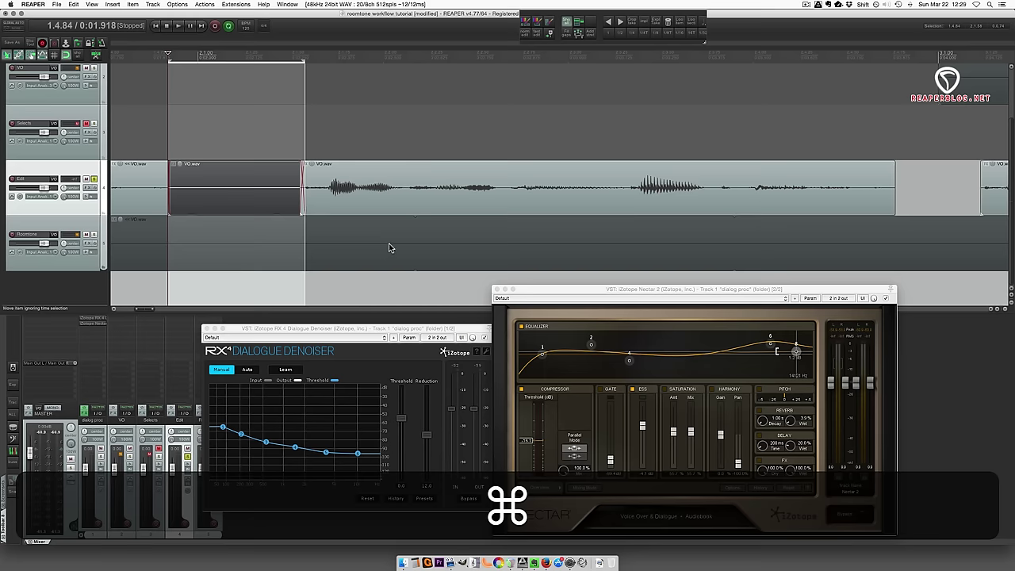
Step: Select the second spoken clip on the Edit track and place the edit cursor at its end, before the next gap
left_click(649, 232)
scroll(651, 232, "right", 7)
left_click(508, 197)
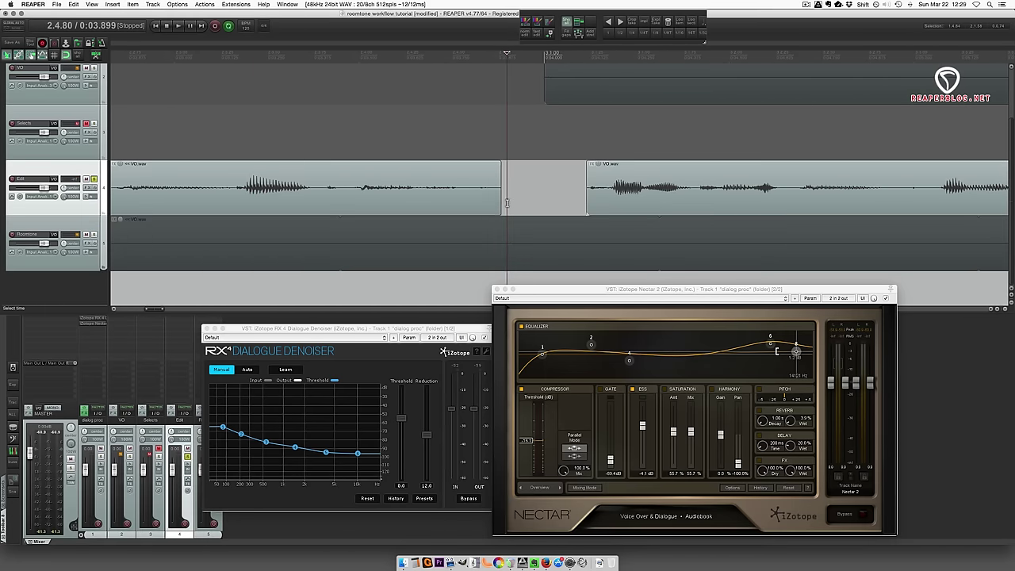
left_click(508, 209)
scroll(508, 210, "down", 2)
scroll(508, 212, "right", 2)
scroll(507, 207, "down", 2)
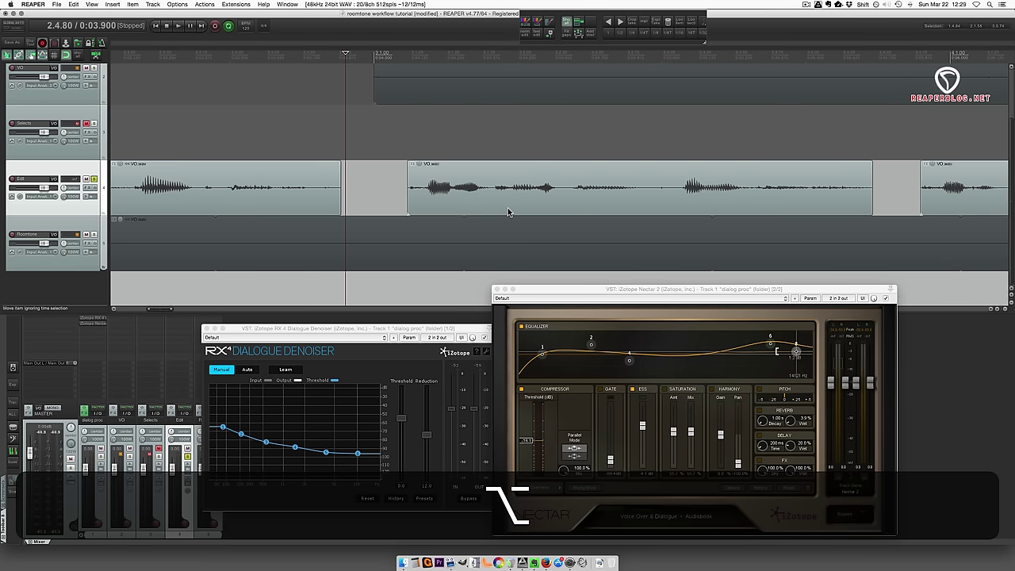
left_click(342, 189)
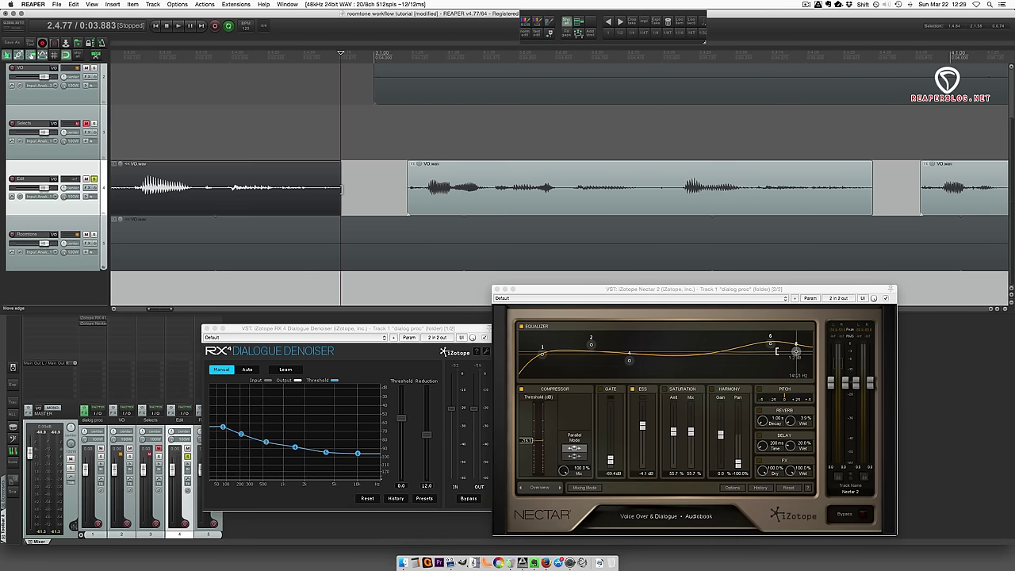
Step: Find the custom action "insert roomtone from track below" by filtering the action list for "room" and open it for editing
key("question")
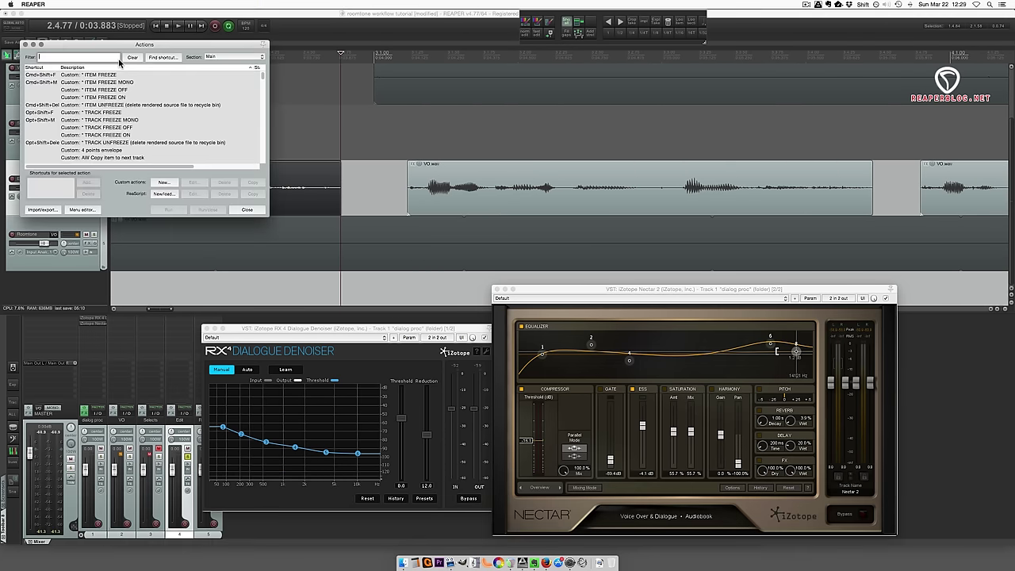
type("roon")
key("BackSpace")
type("m")
key("Down")
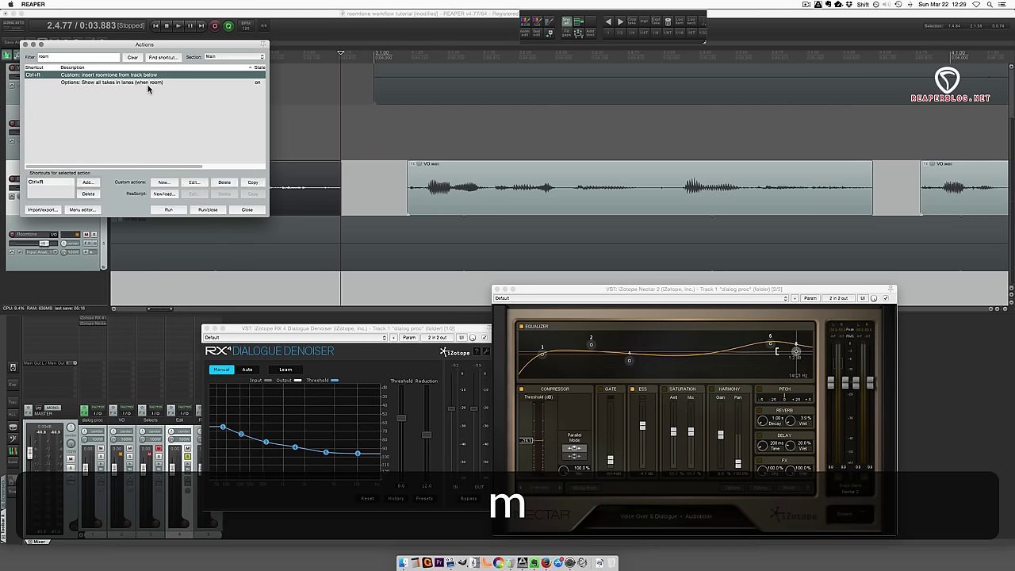
left_click(194, 182)
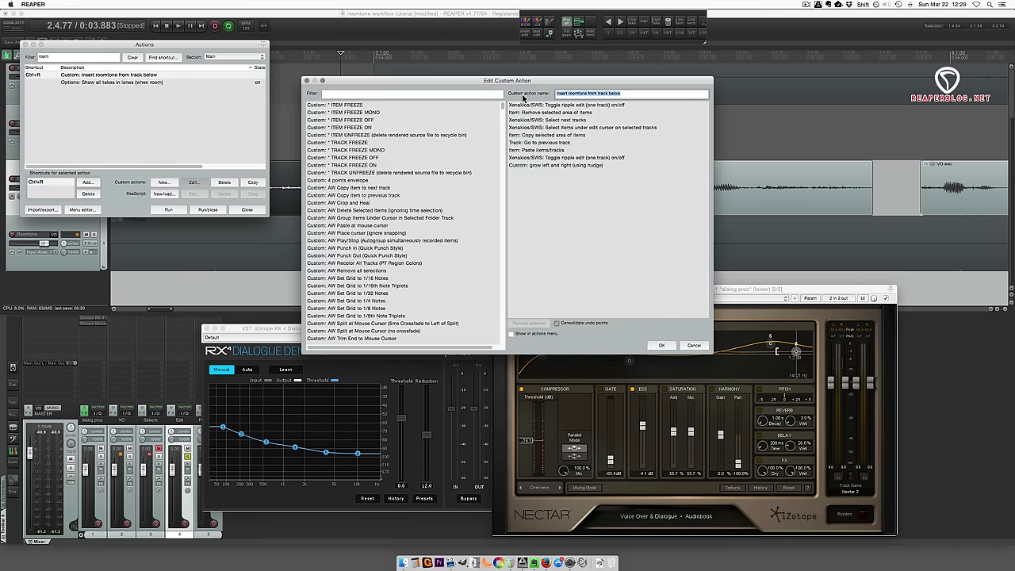
left_click_drag(521, 83, 315, 225)
Step: Examine the sequence of actions in the roomtone custom action, from the ripple edit toggle to the final grow action, and leave it without saving
left_click(322, 232)
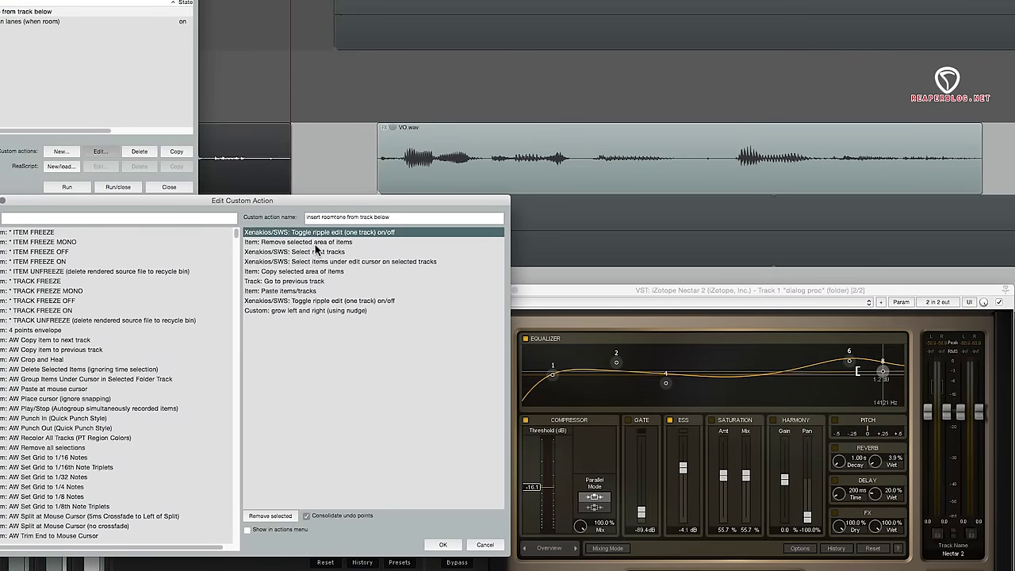
left_click(314, 243)
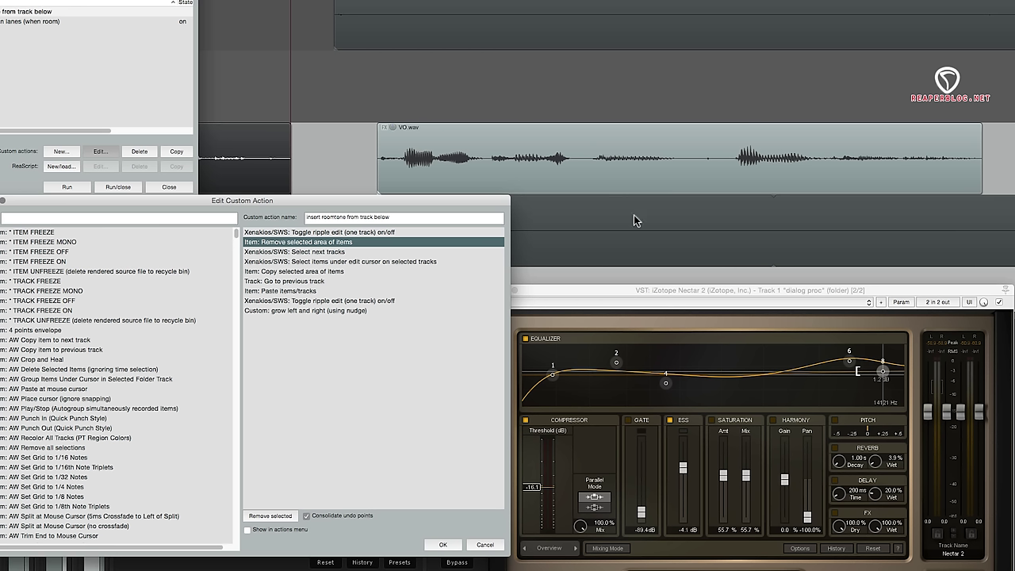
left_click(318, 262)
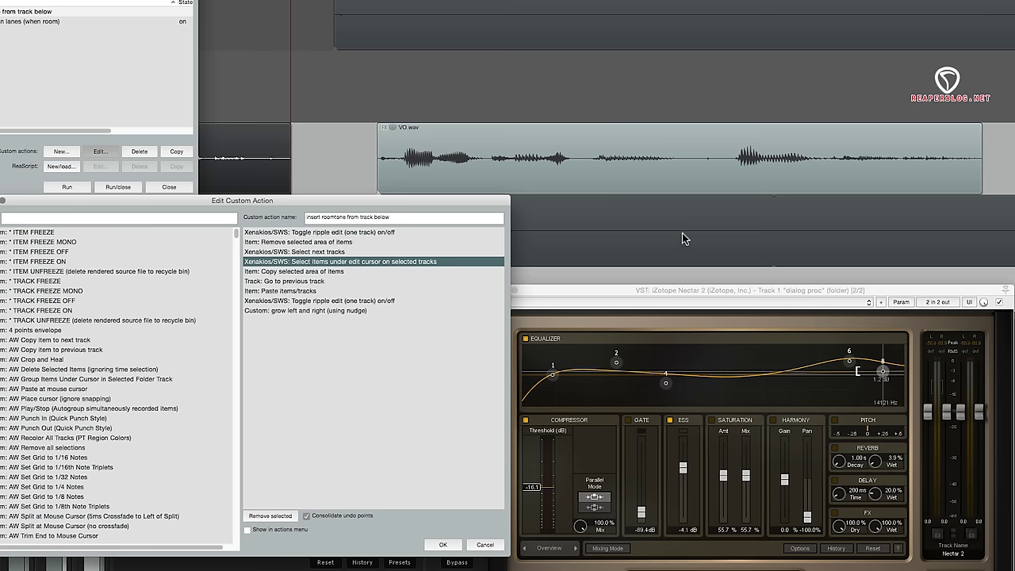
left_click(321, 272)
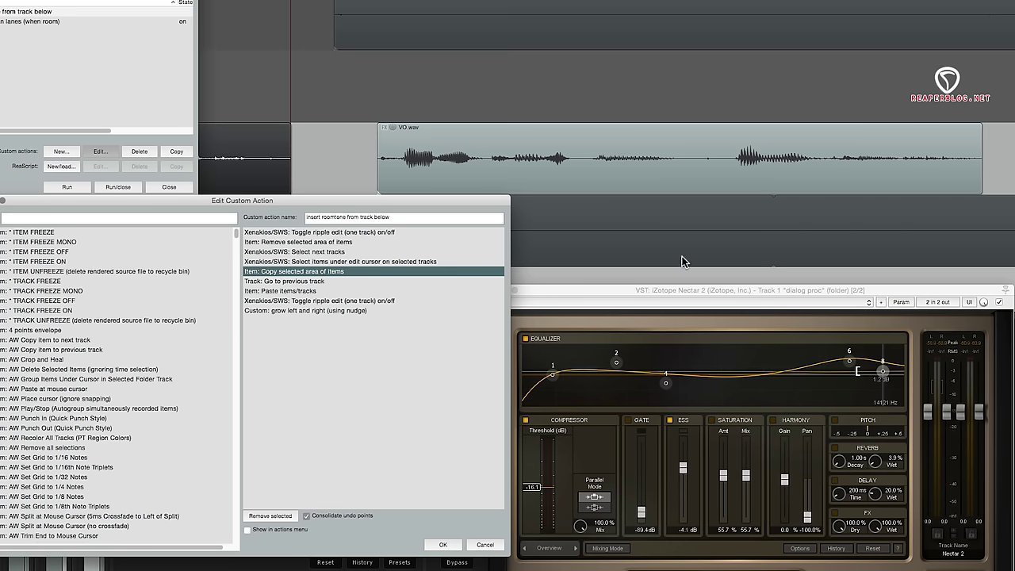
left_click(315, 281)
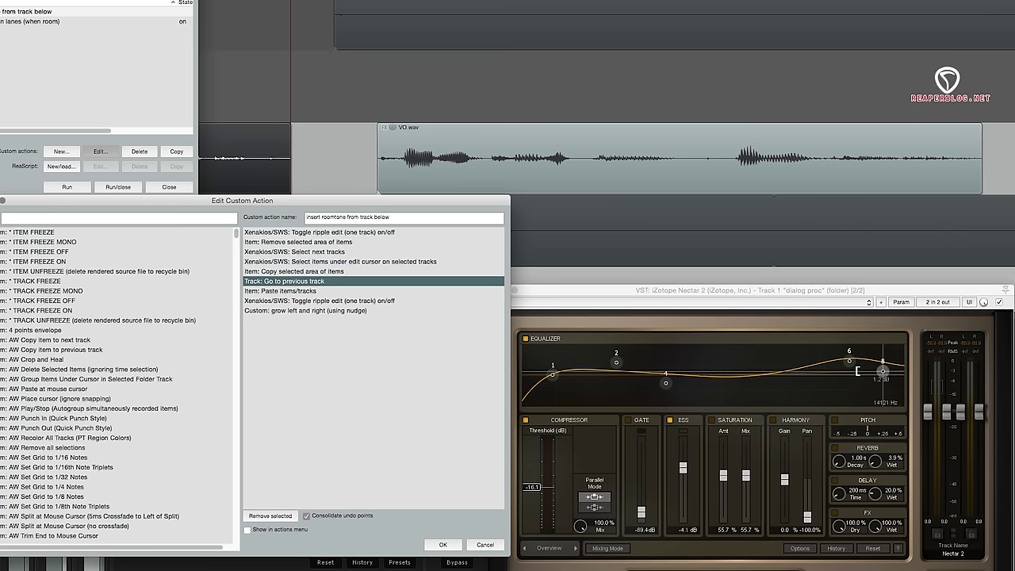
left_click(312, 291)
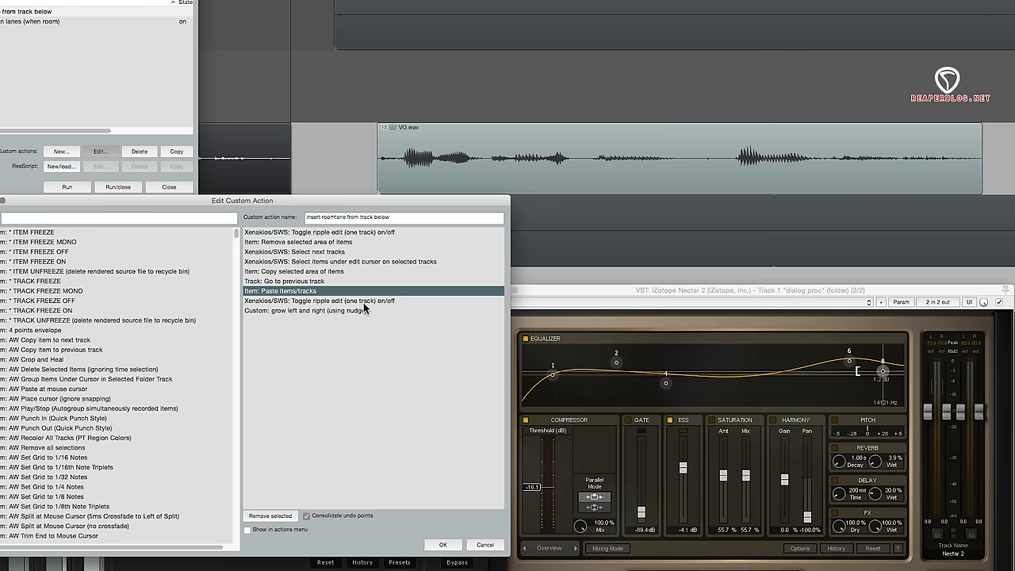
left_click(365, 301)
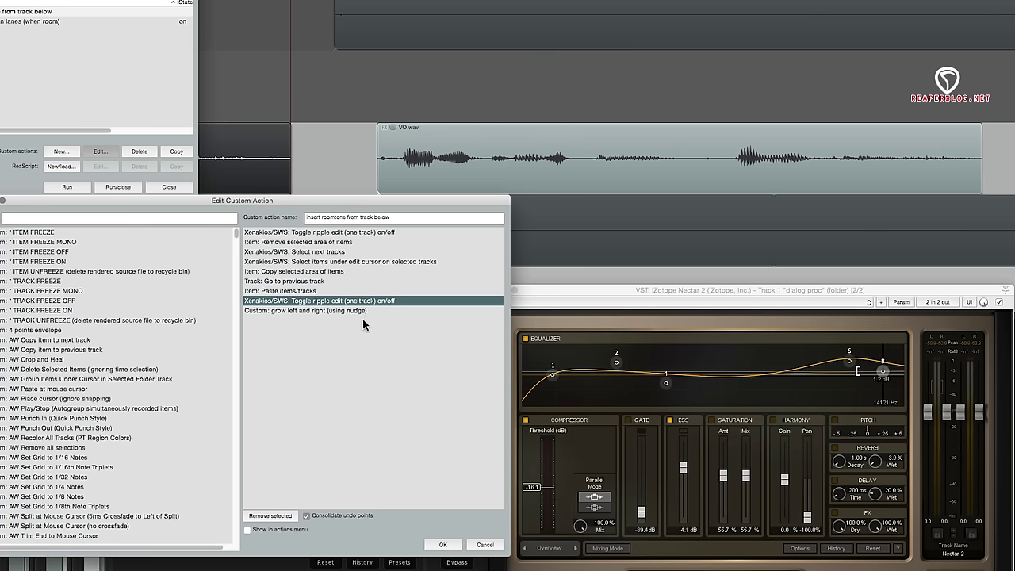
left_click(328, 311)
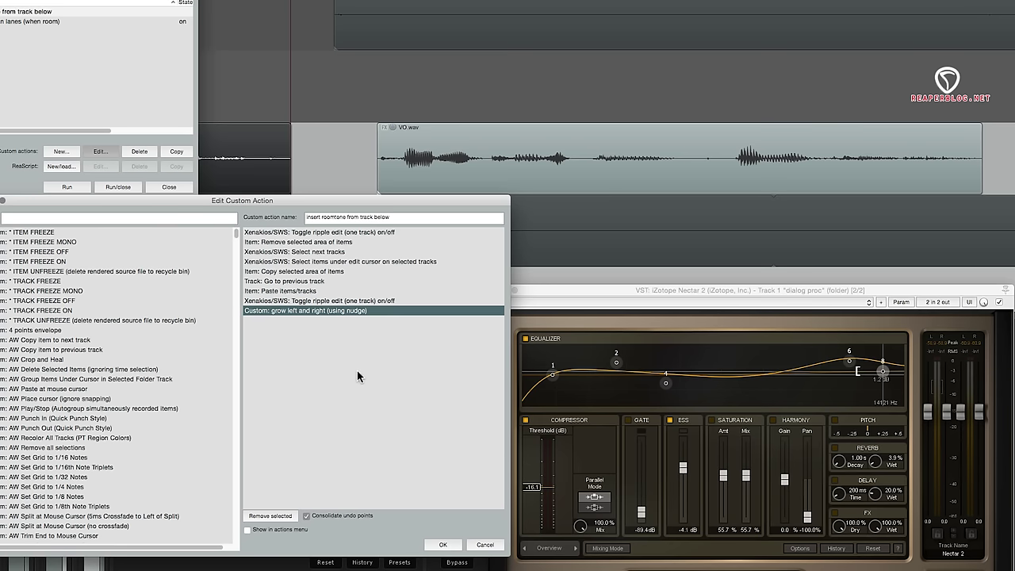
left_click(486, 546)
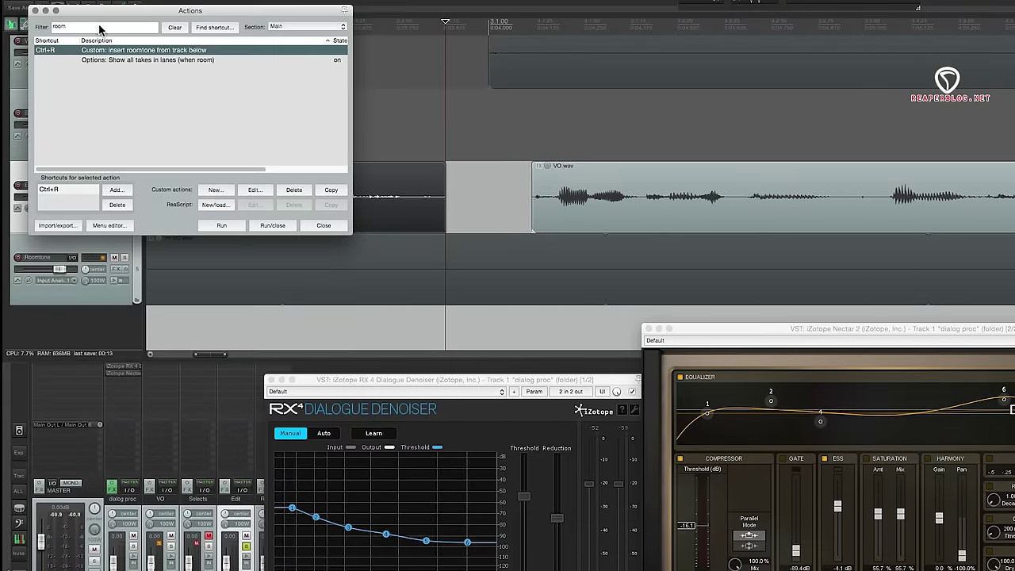
Step: Filter the action list for "grow" and examine the nudge actions inside "grow left and right (using nudge)"
double_click(100, 29)
type("grow")
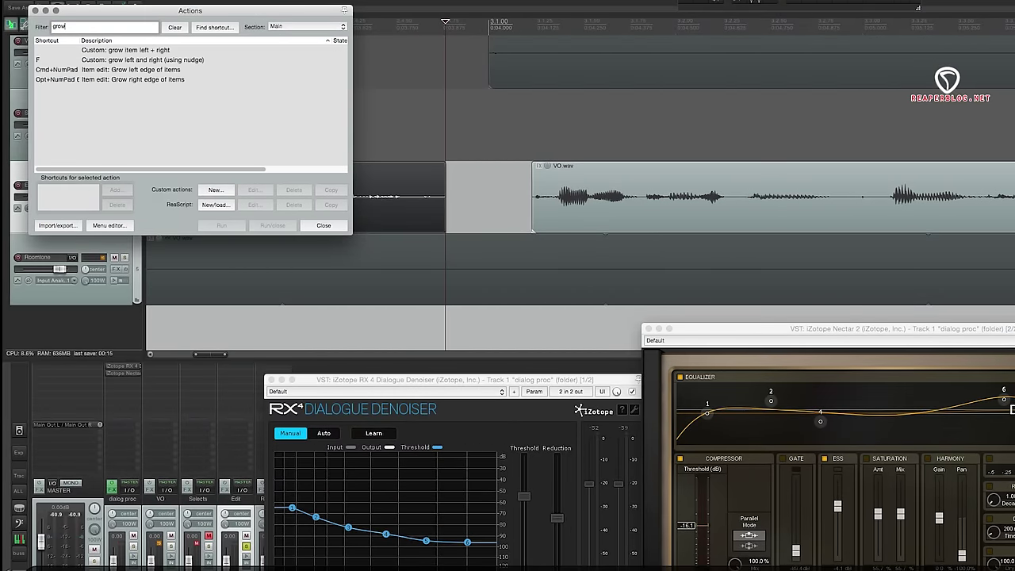
left_click(182, 60)
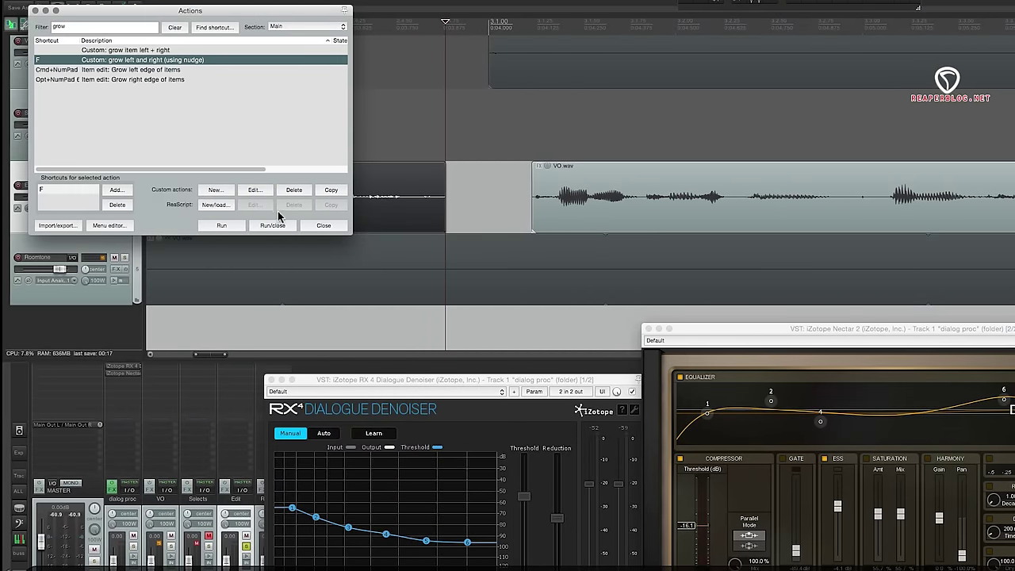
left_click(255, 190)
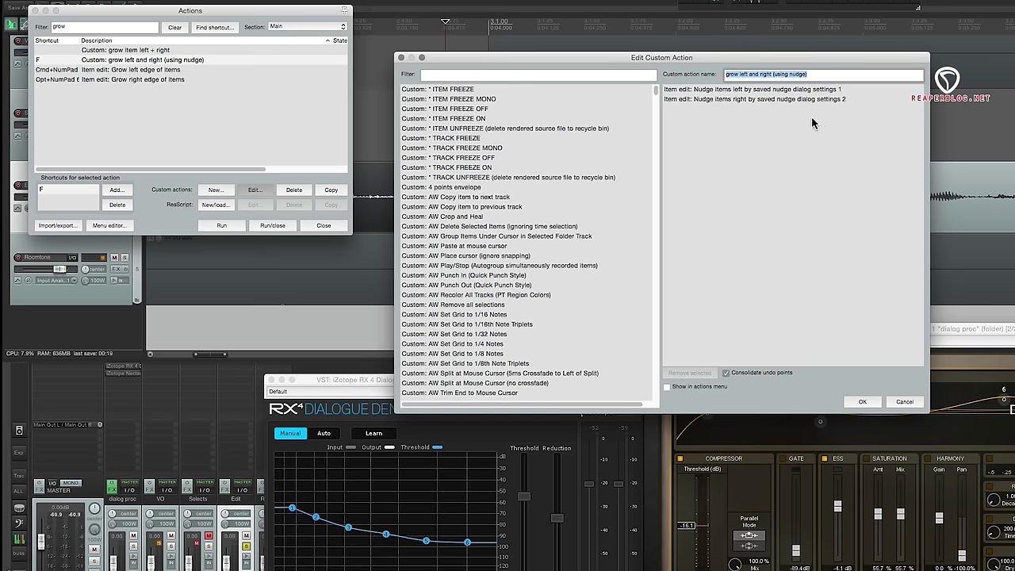
left_click(762, 91)
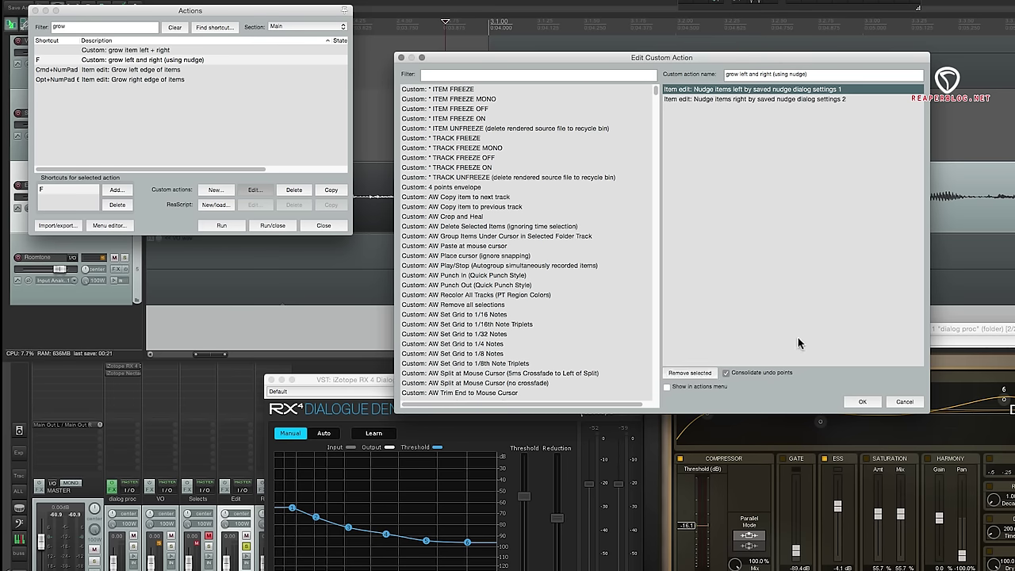
left_click(905, 403)
Step: Filter the action list for "nudge set" and run "Item edit: Nudge/set..."
left_click(119, 32)
type("nudge se")
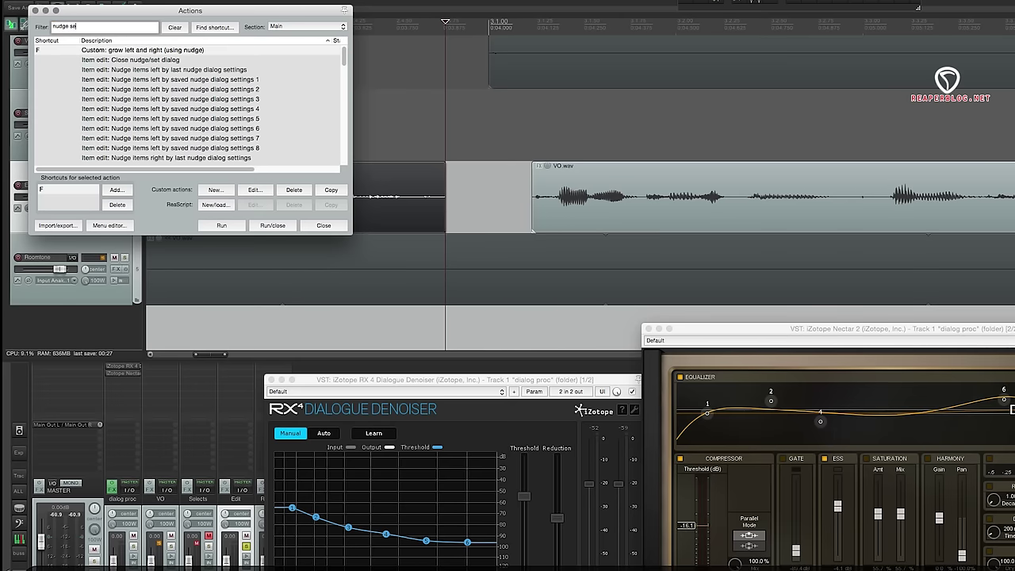
type("t")
scroll(158, 123, "down", 8)
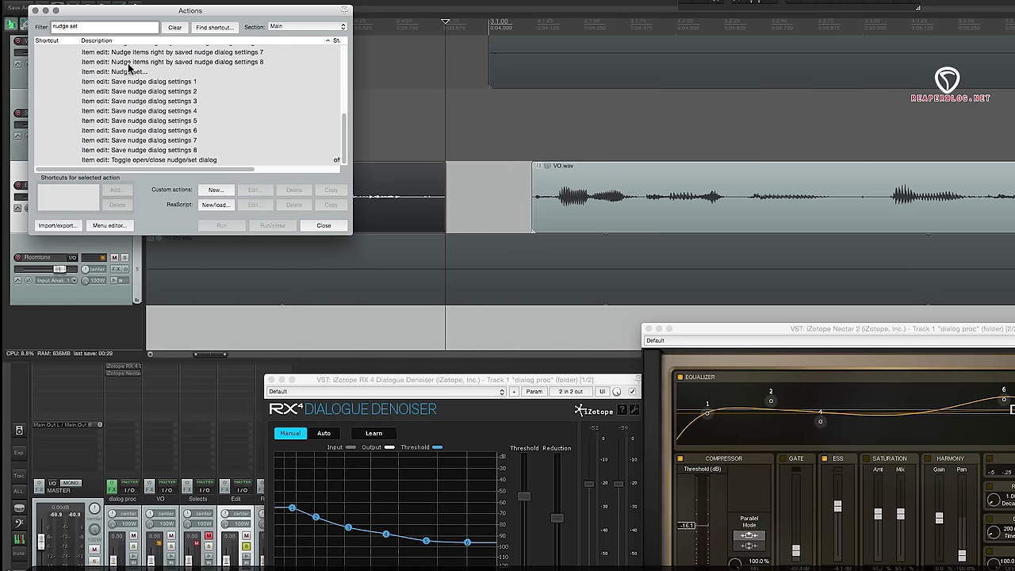
left_click(129, 70)
left_click(222, 226)
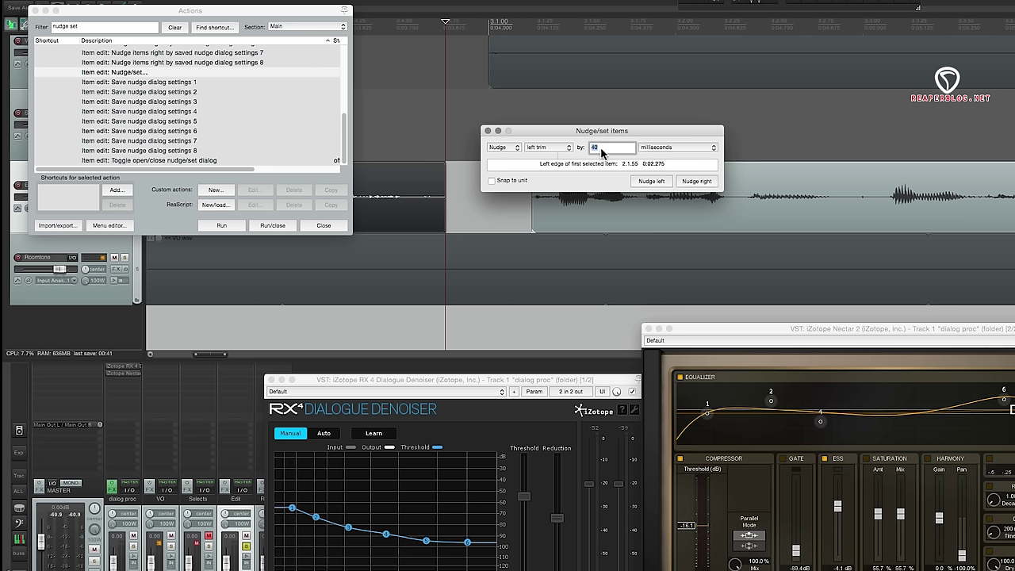
Step: Set the nudge target to right trim and save it as nudge dialog settings 2, closing the nudge and action windows
left_click(555, 148)
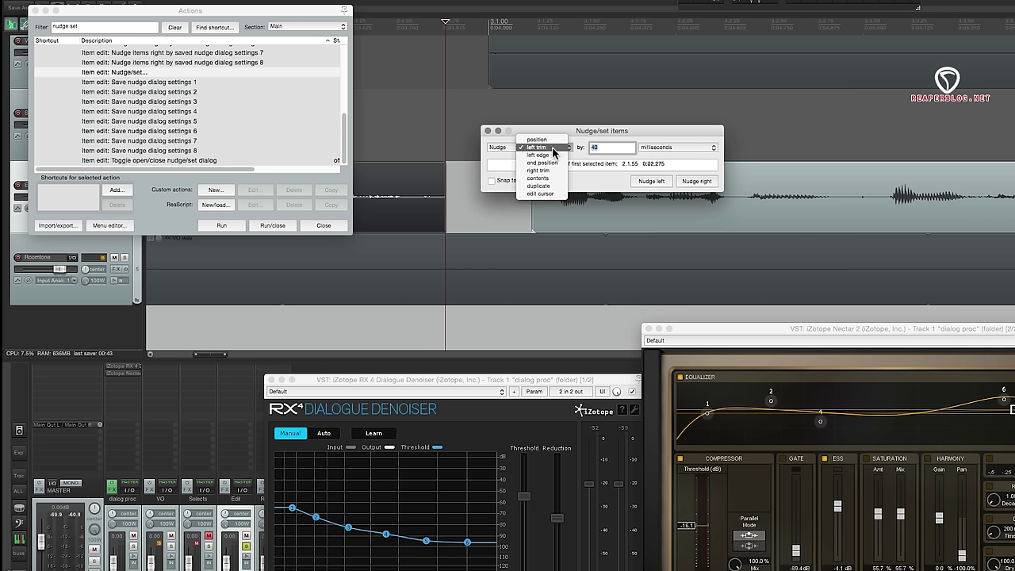
left_click(551, 170)
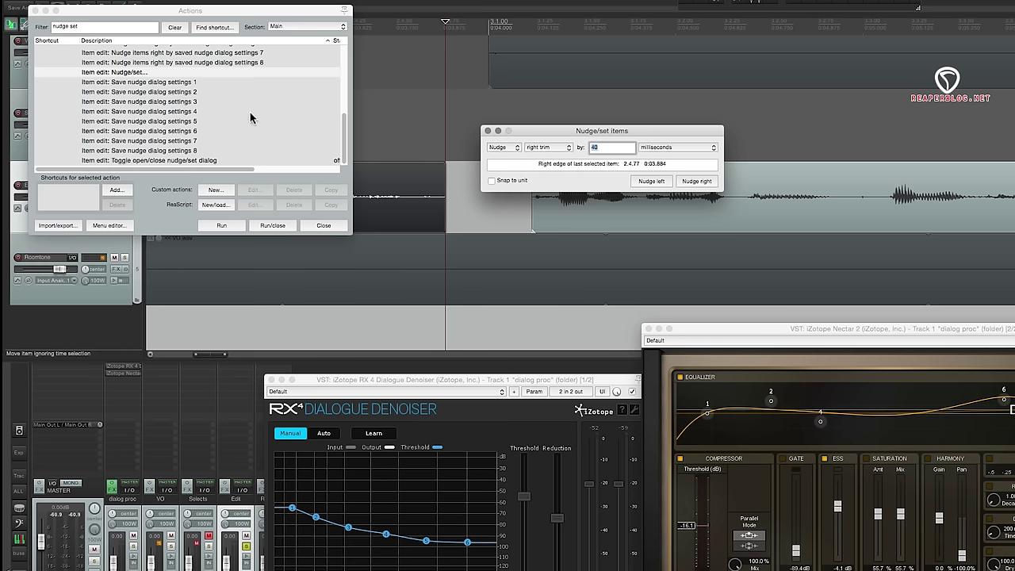
left_click(178, 94)
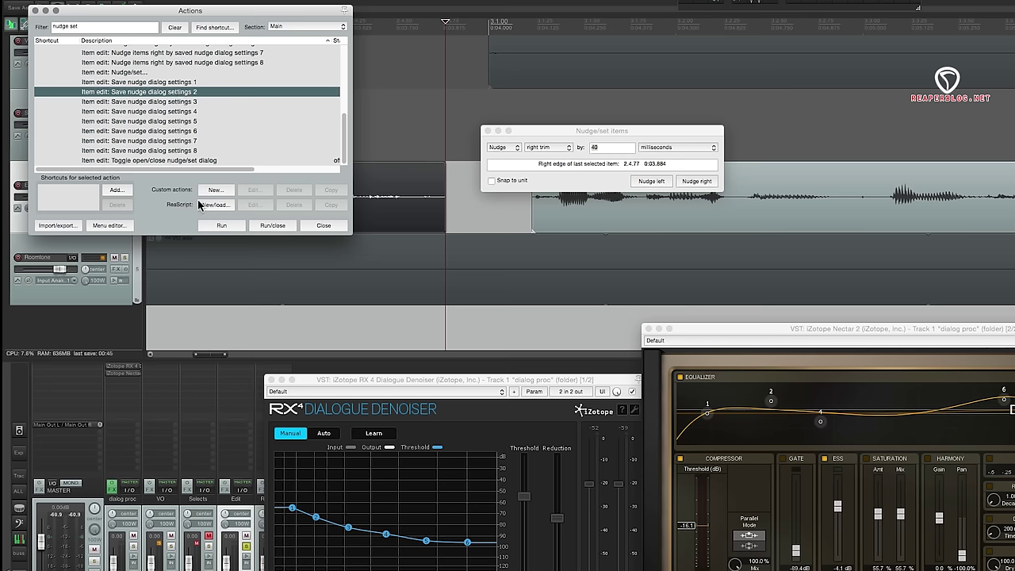
left_click(220, 226)
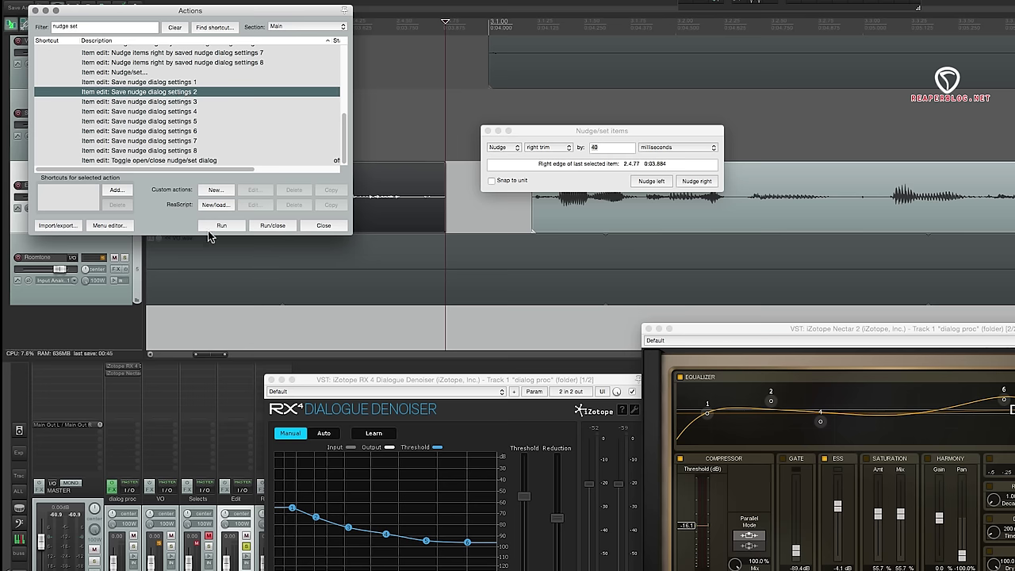
left_click(488, 131)
left_click(324, 225)
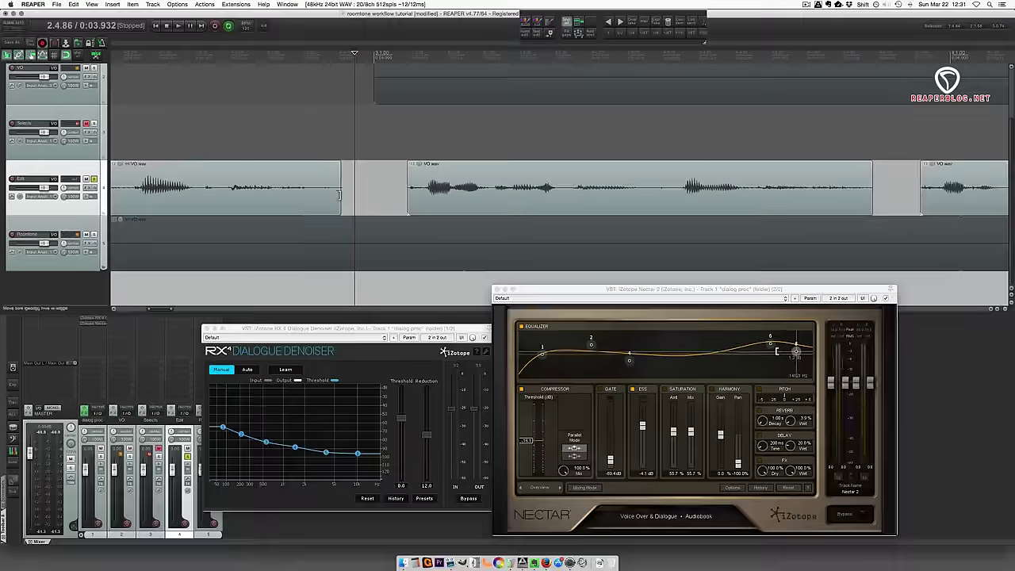
Step: Select the gap between the second and third spoken clips on the Edit track and fill it using the roomtone custom action
left_click(334, 198)
scroll(341, 198, "left", 4)
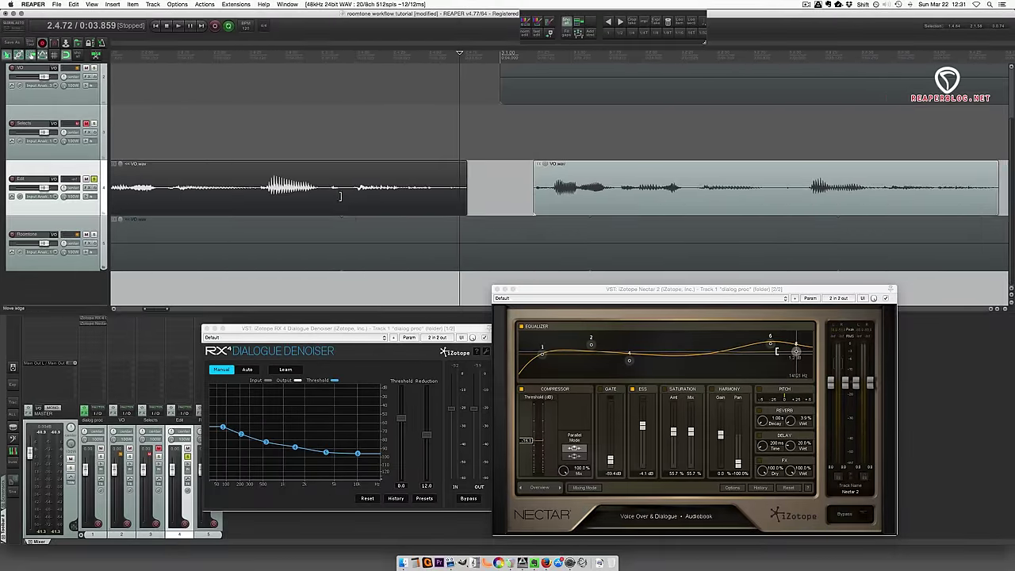
left_click_drag(483, 198, 559, 203)
key("ctrl+r")
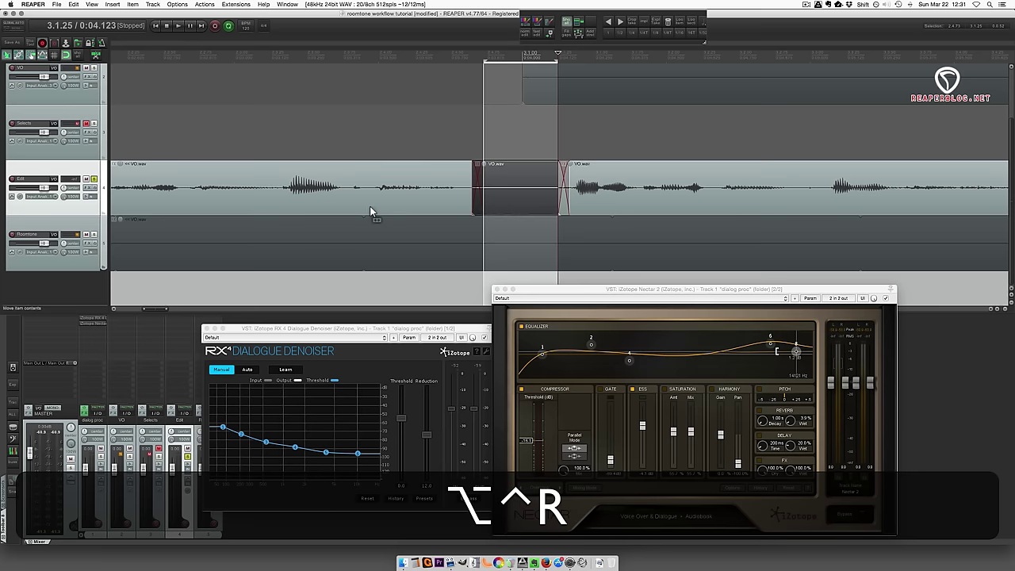
Step: Fill the remaining gaps between the spoken clips on the Edit track using the roomtone custom action, working through to the last clip
scroll(373, 206, "down", 3)
scroll(380, 206, "right", 5)
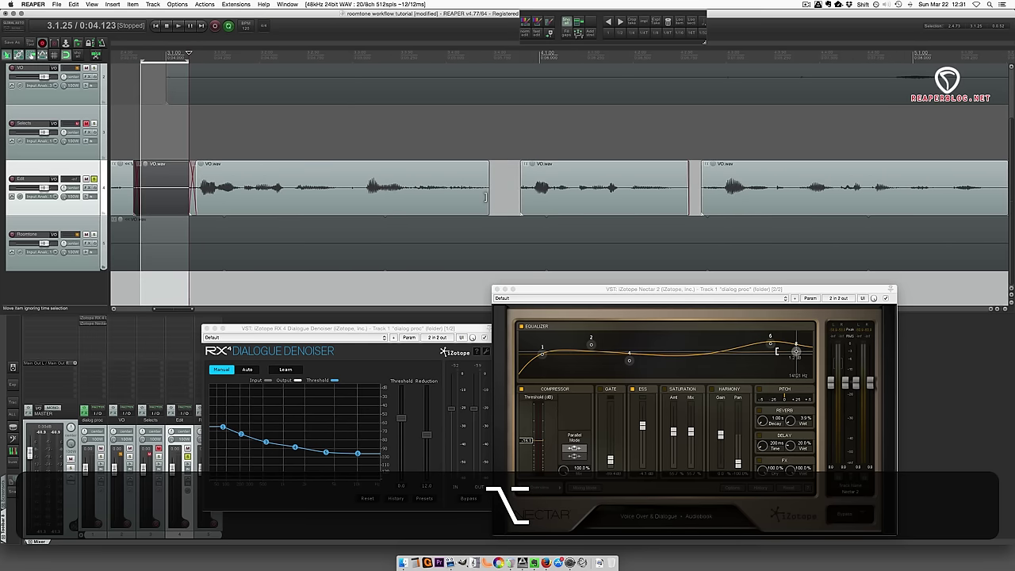
left_click_drag(487, 200, 522, 200)
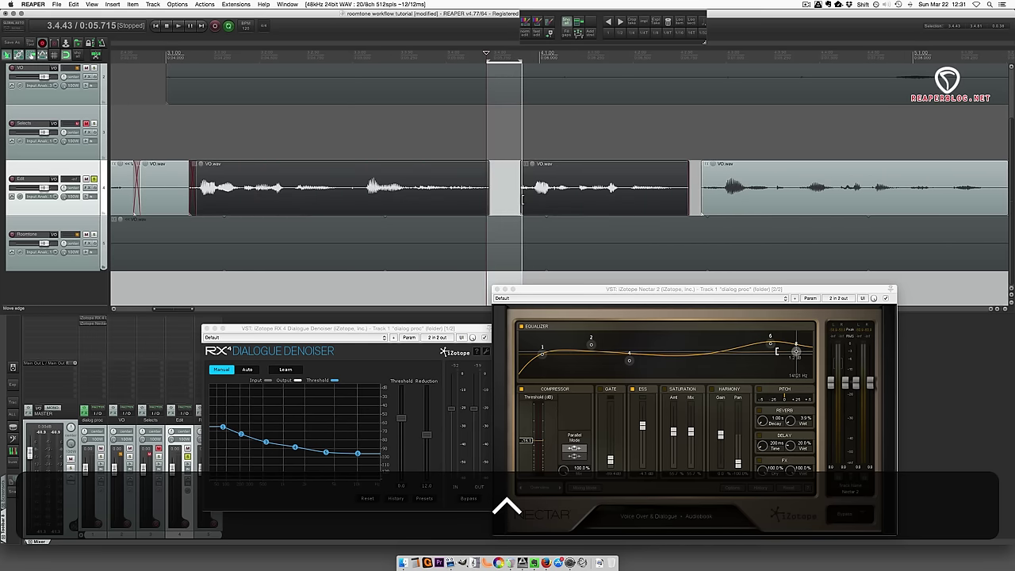
key("ctrl+r")
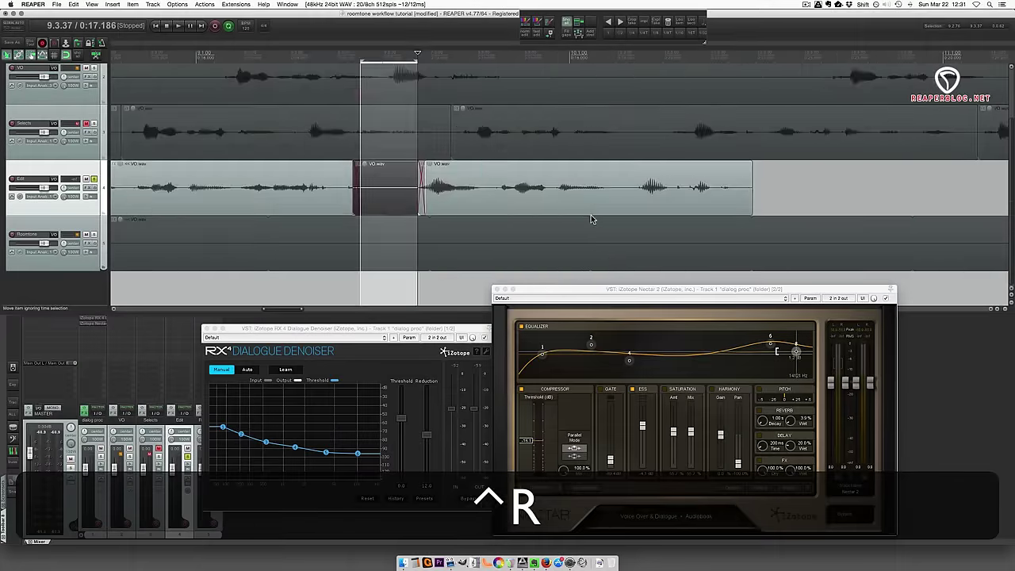
key("ctrl+alt+r")
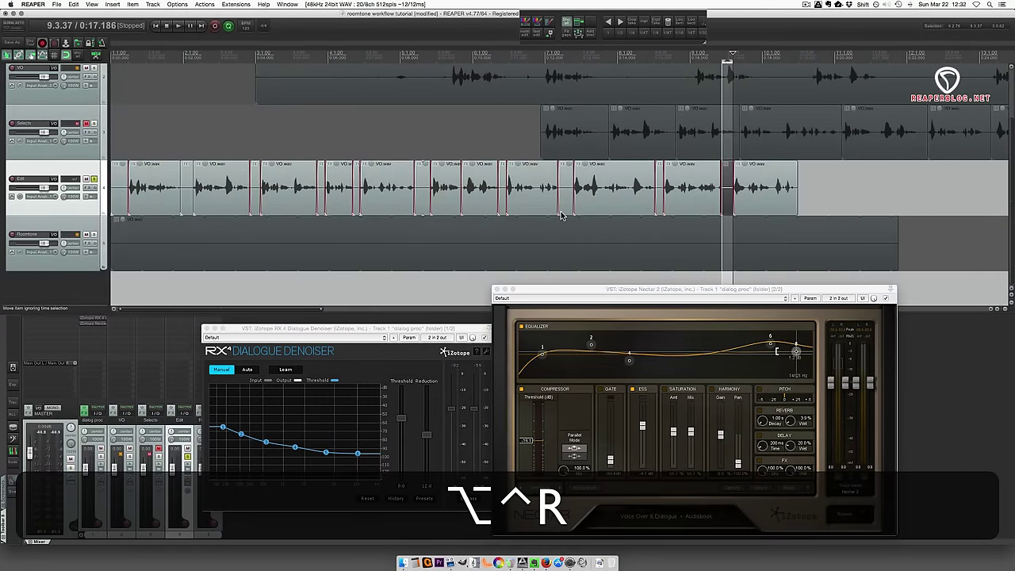
Step: Return the edit cursor to the project start and clear the item and time selections
key("alt+Return")
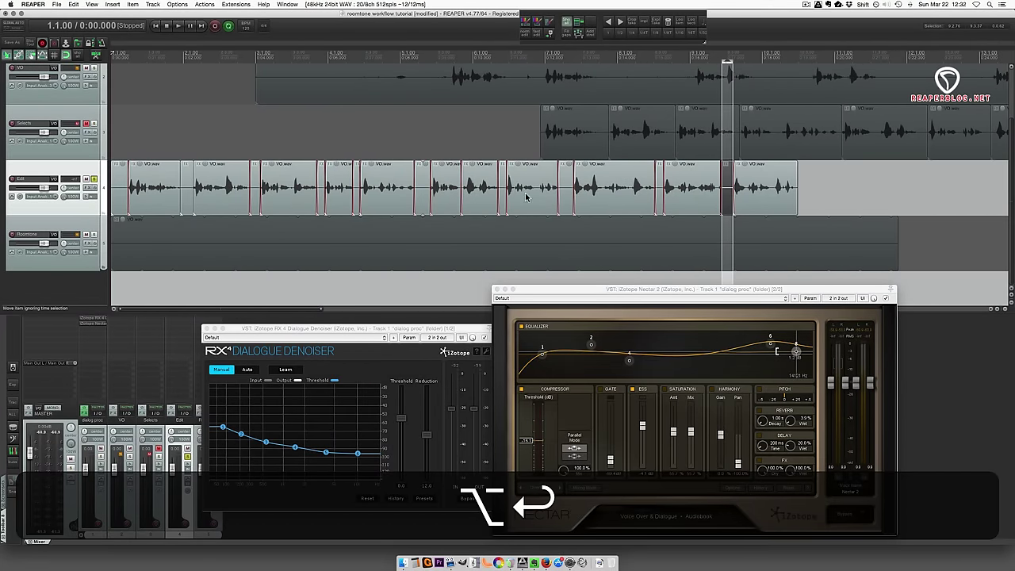
key("Escape")
key("alt+Escape")
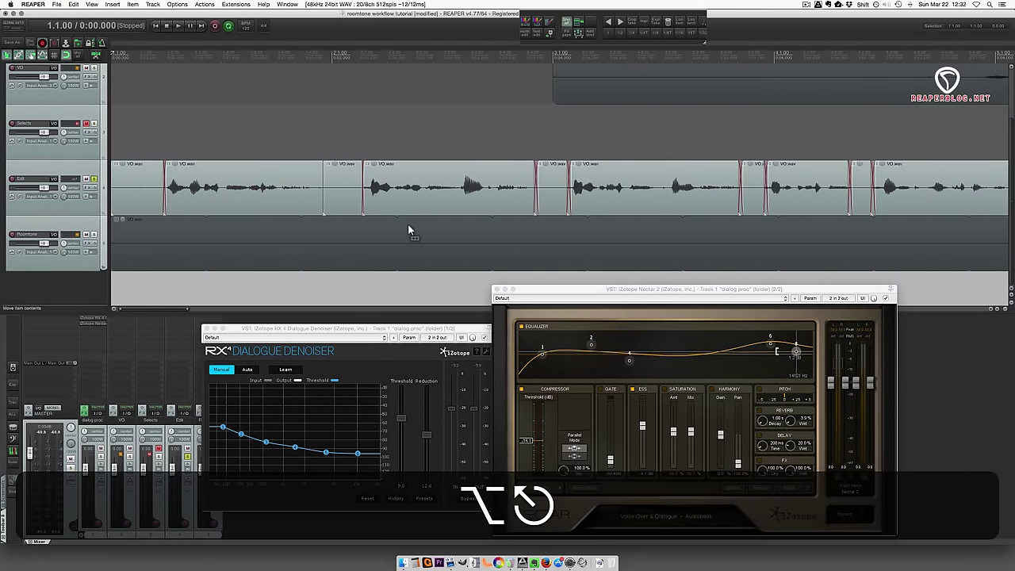
Step: Play back the Edit track and lengthen the pause before the third spoken clip by moving it to the right, rippling the following clips
key("space")
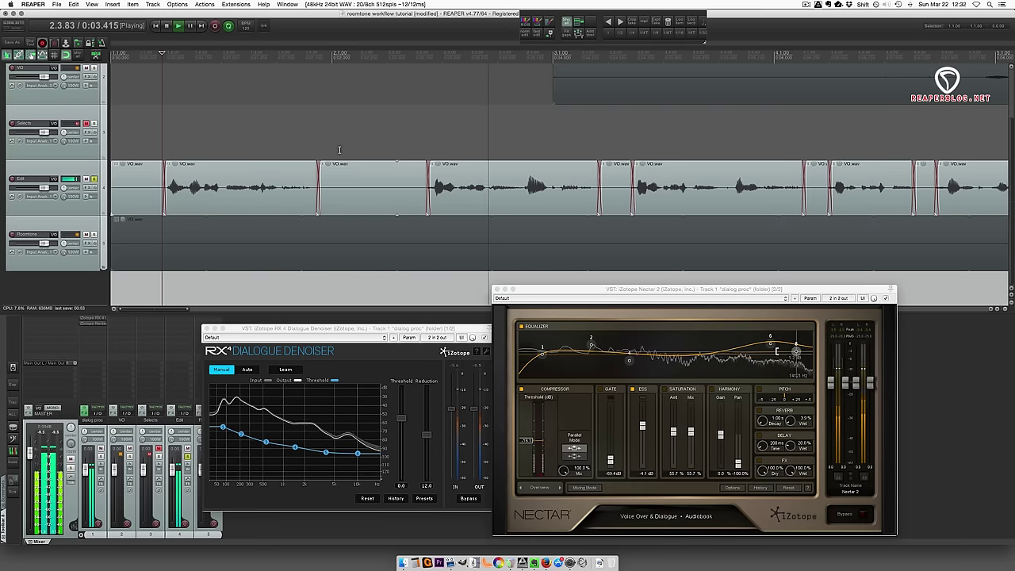
scroll(339, 150, "right", 5)
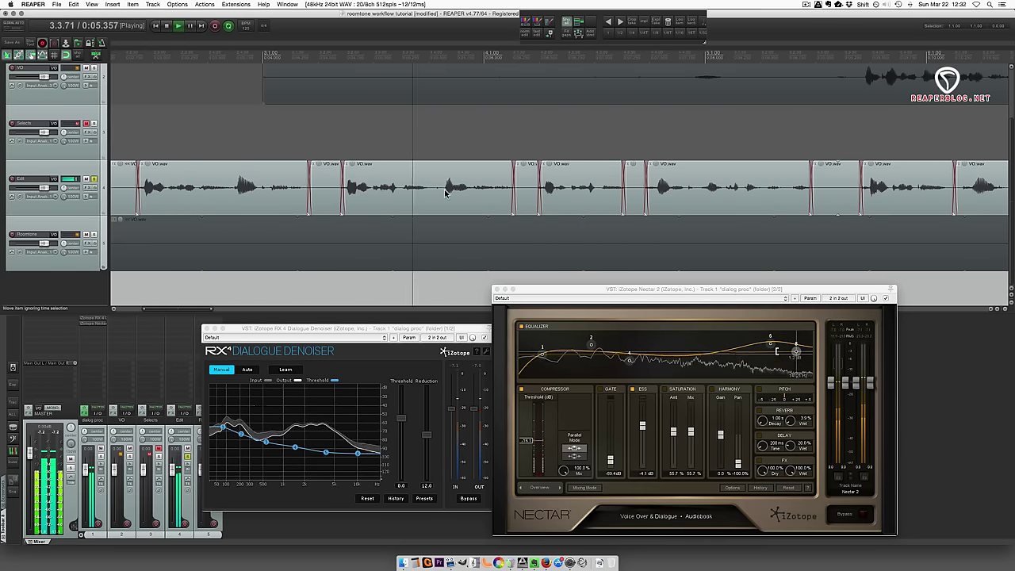
key("space")
left_click_drag(434, 194, 483, 196)
left_click_drag(342, 192, 392, 191)
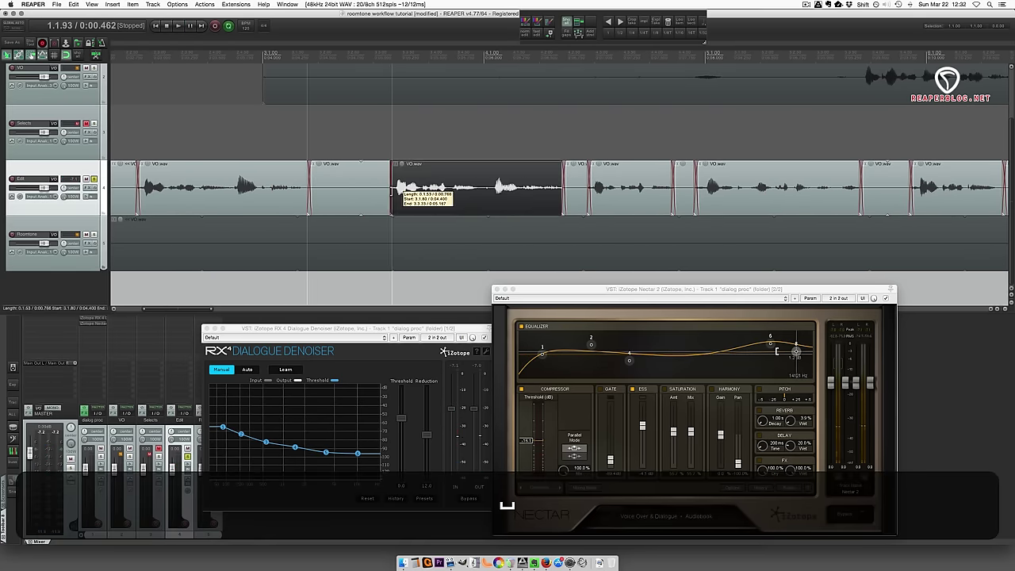
left_click(216, 137)
Step: Continue playback on the Edit track and widen the pauses before the fourth and fifth spoken clips by moving each one to the right
key("space")
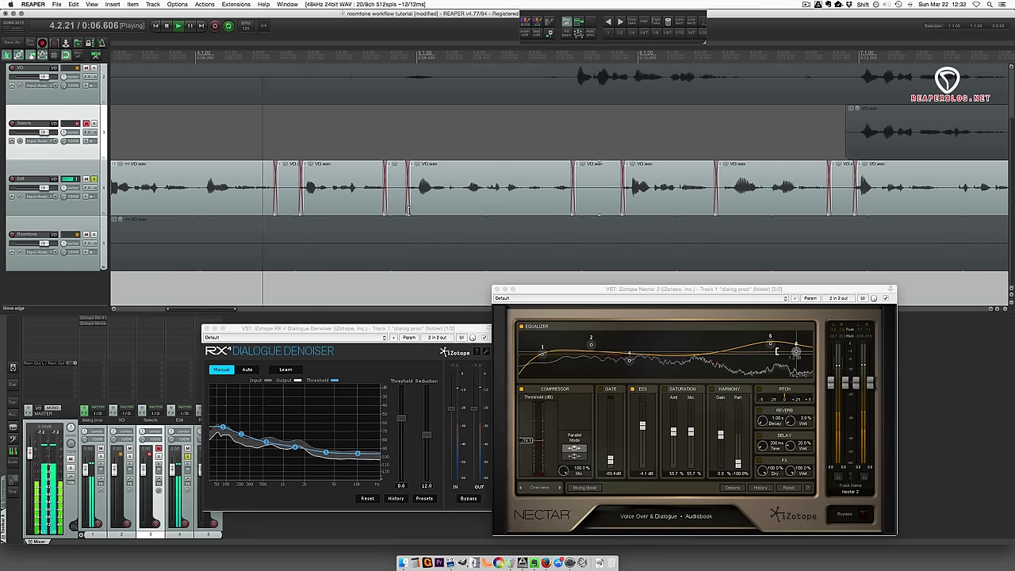
key("space")
left_click_drag(309, 208, 333, 205)
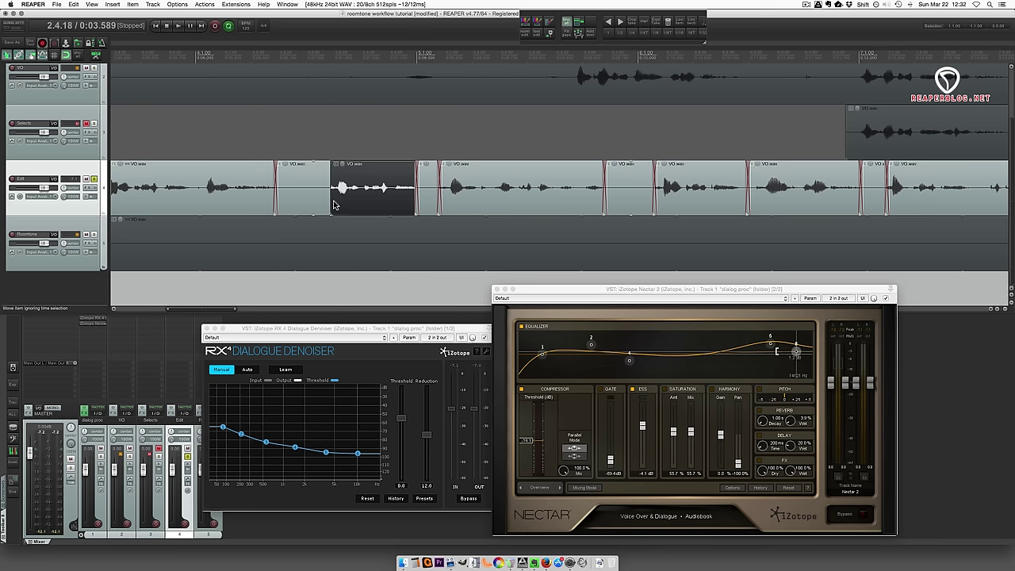
left_click_drag(441, 204, 501, 205)
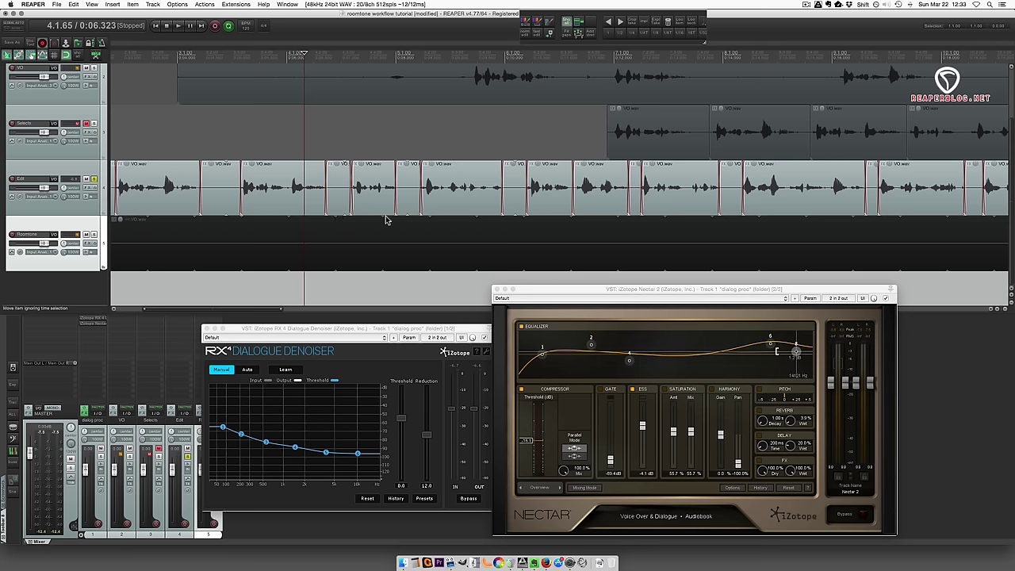
scroll(363, 256, "down", 3, "alt")
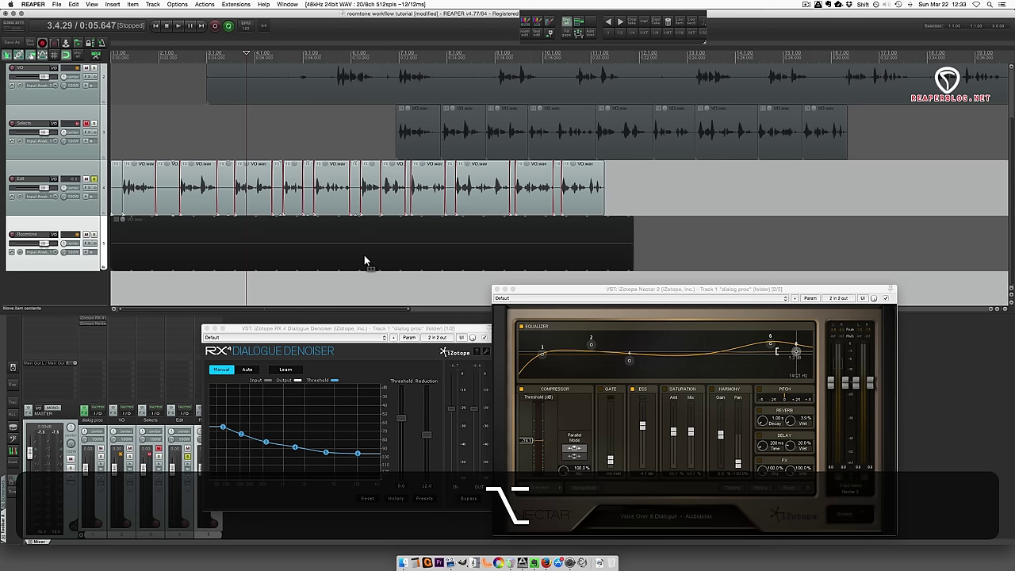